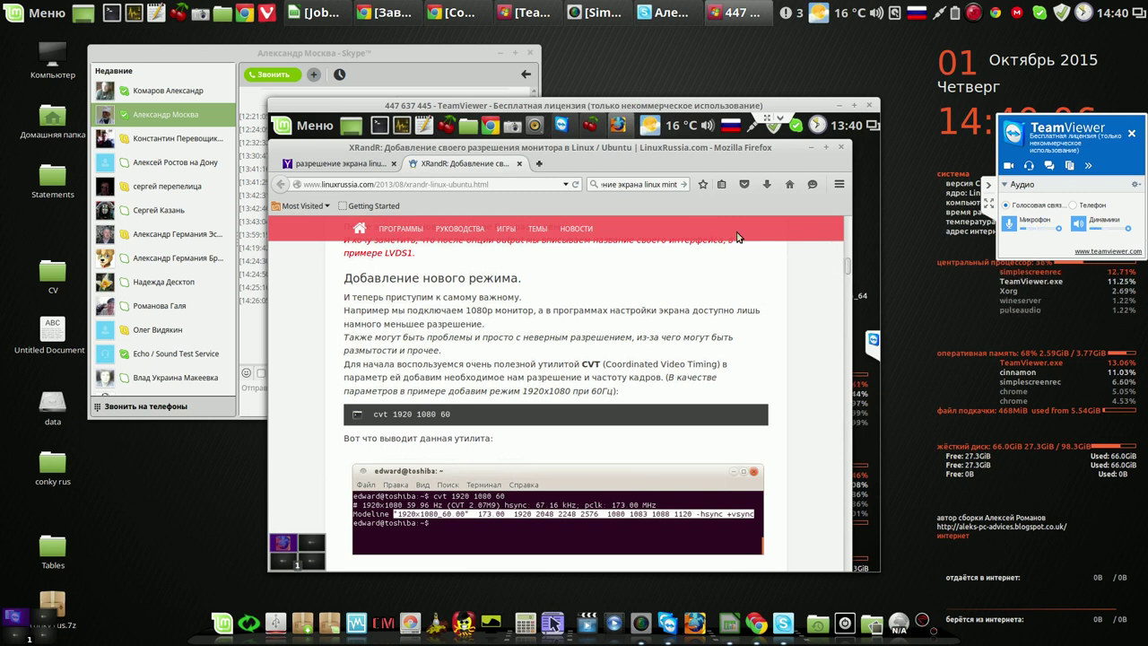
Step: Copy the xrandr command from the article's section on listing available monitors and modes
scroll(738, 237, down, 5)
drag(848, 279, 848, 224)
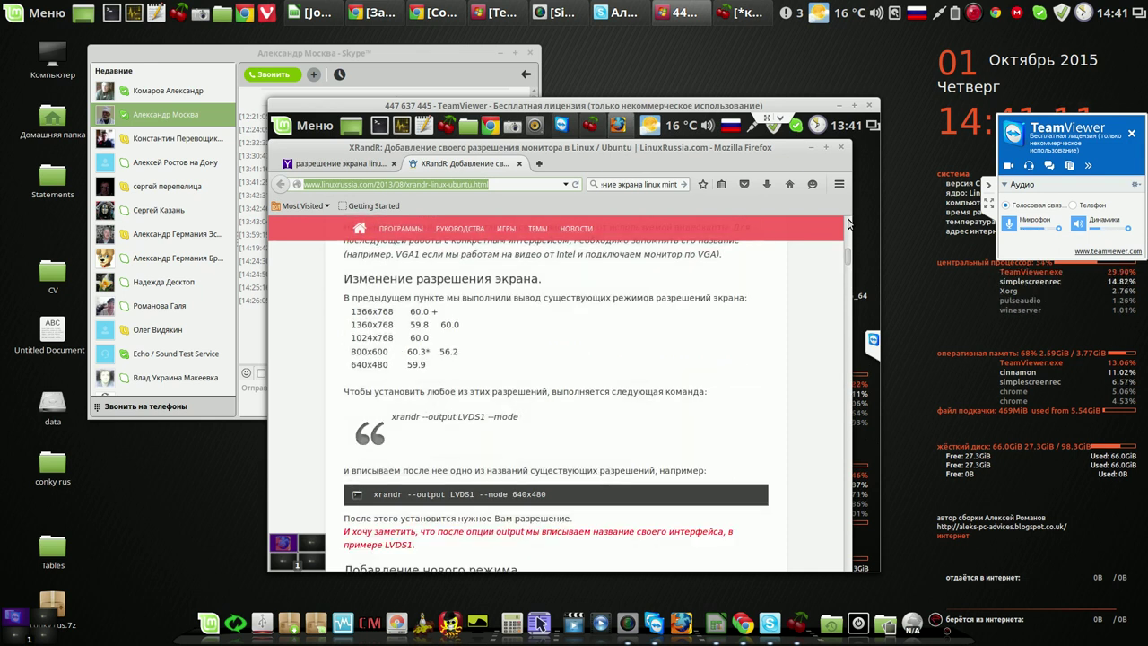
drag(847, 221, 849, 242)
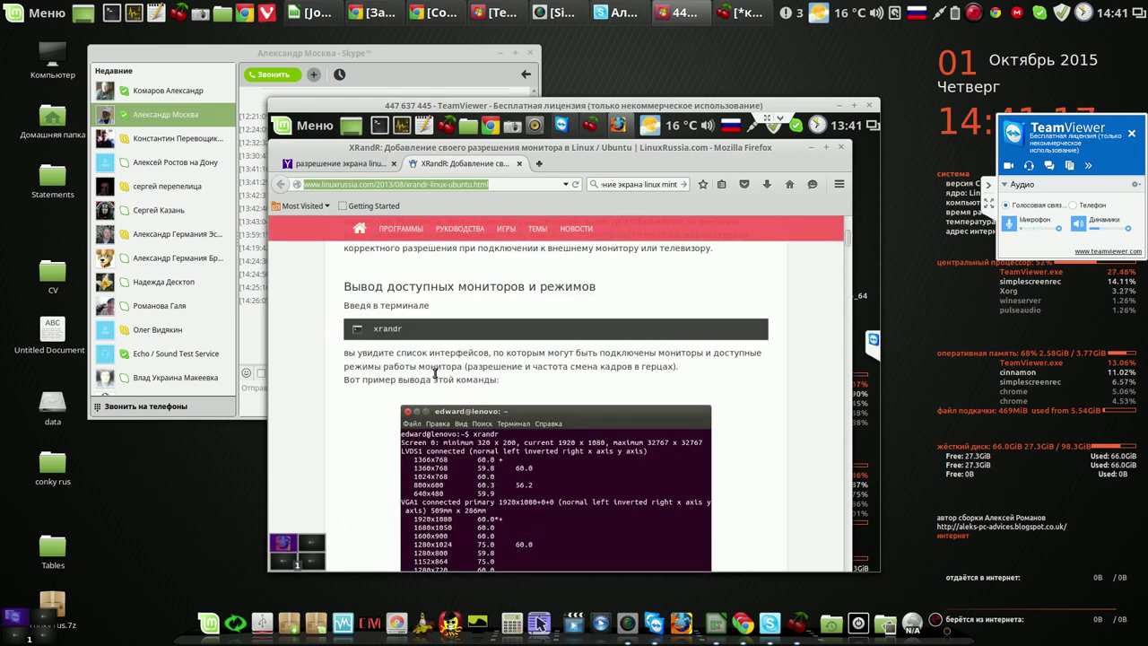
drag(405, 329, 375, 328)
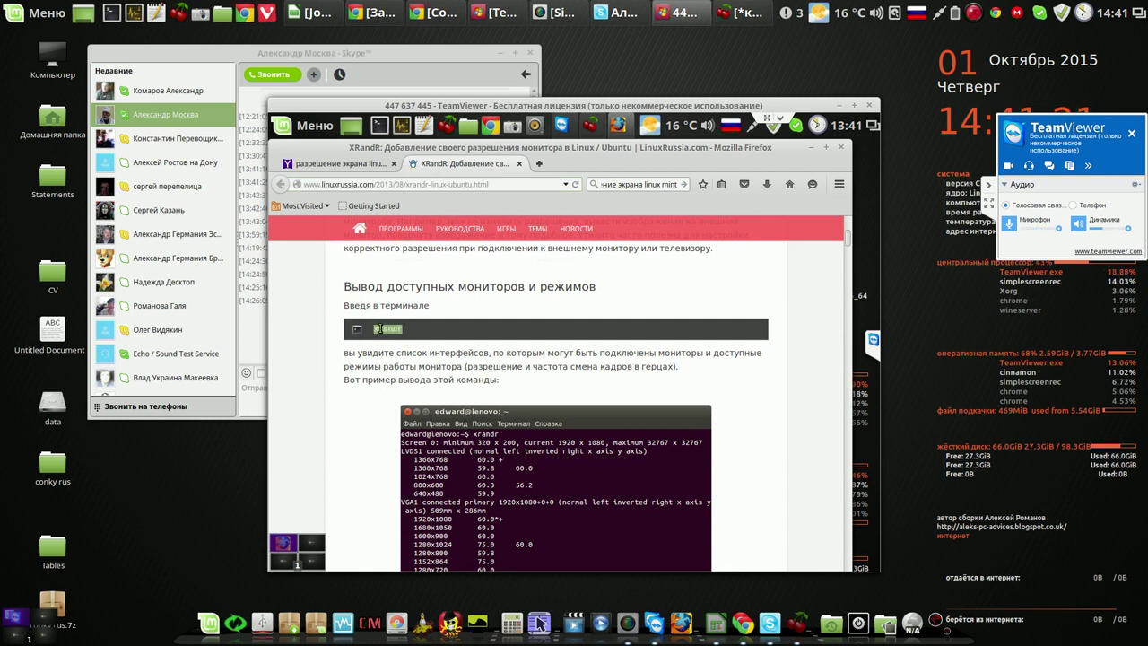
right_click(376, 328)
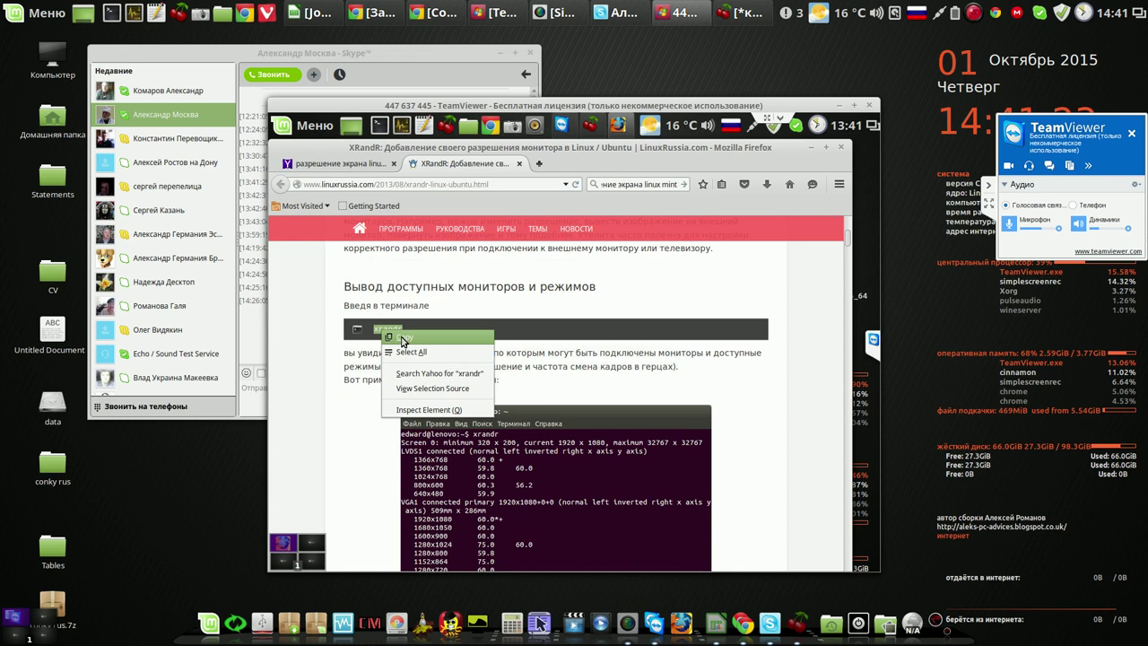
click(402, 339)
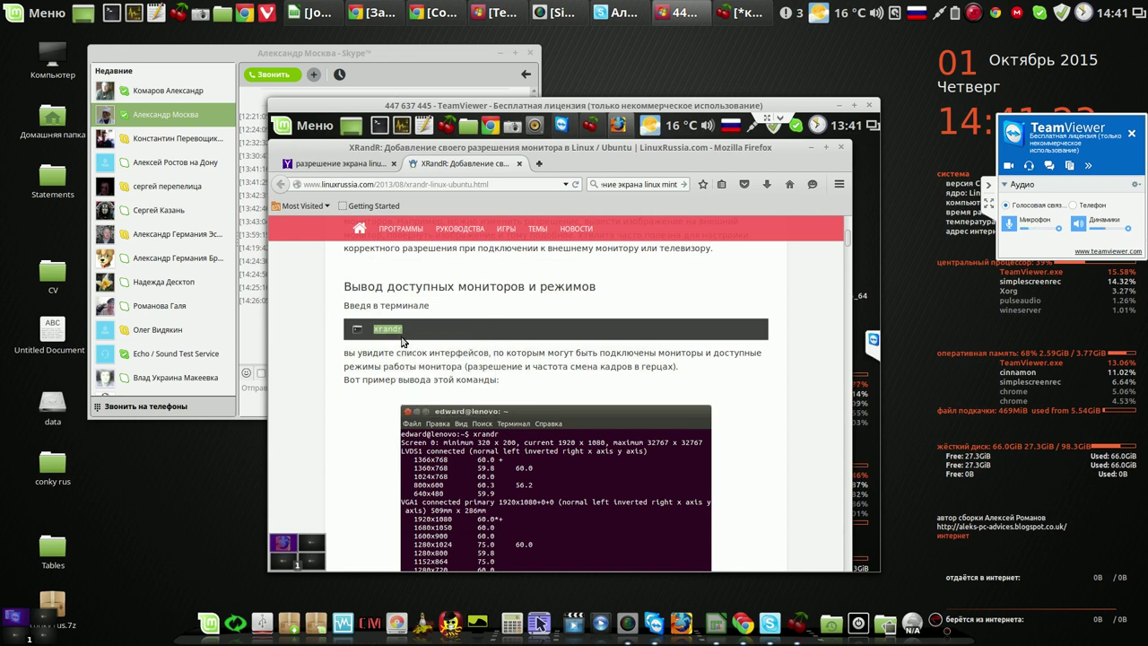
Step: Paste the copied xrandr command into a new terminal on the remote computer and run it
click(381, 125)
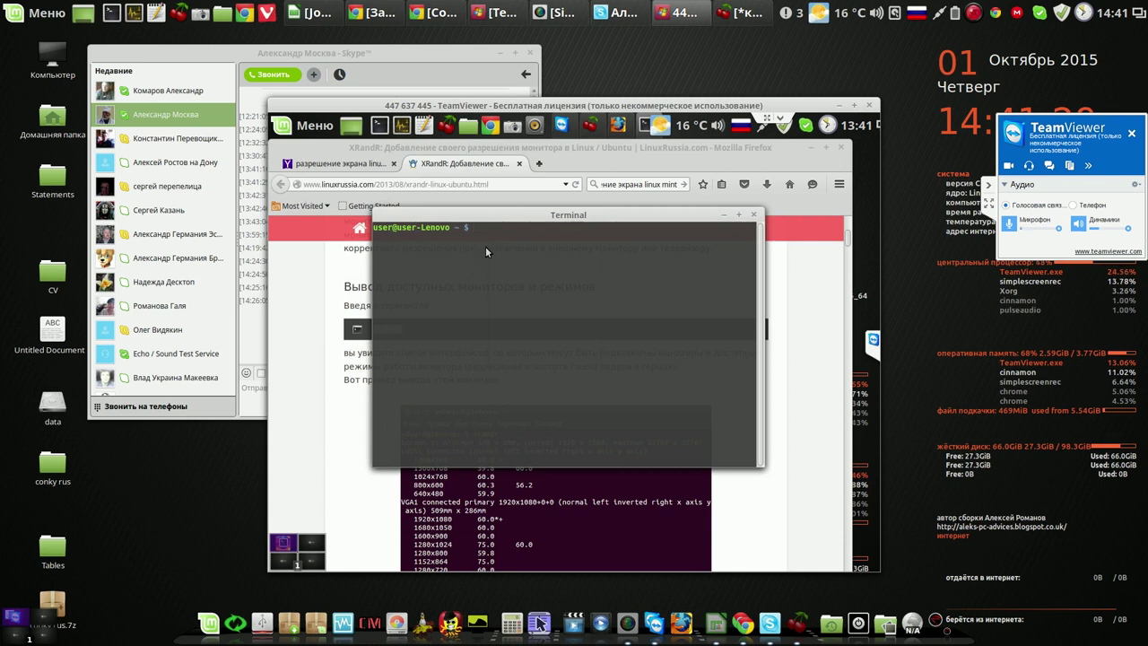
right_click(490, 254)
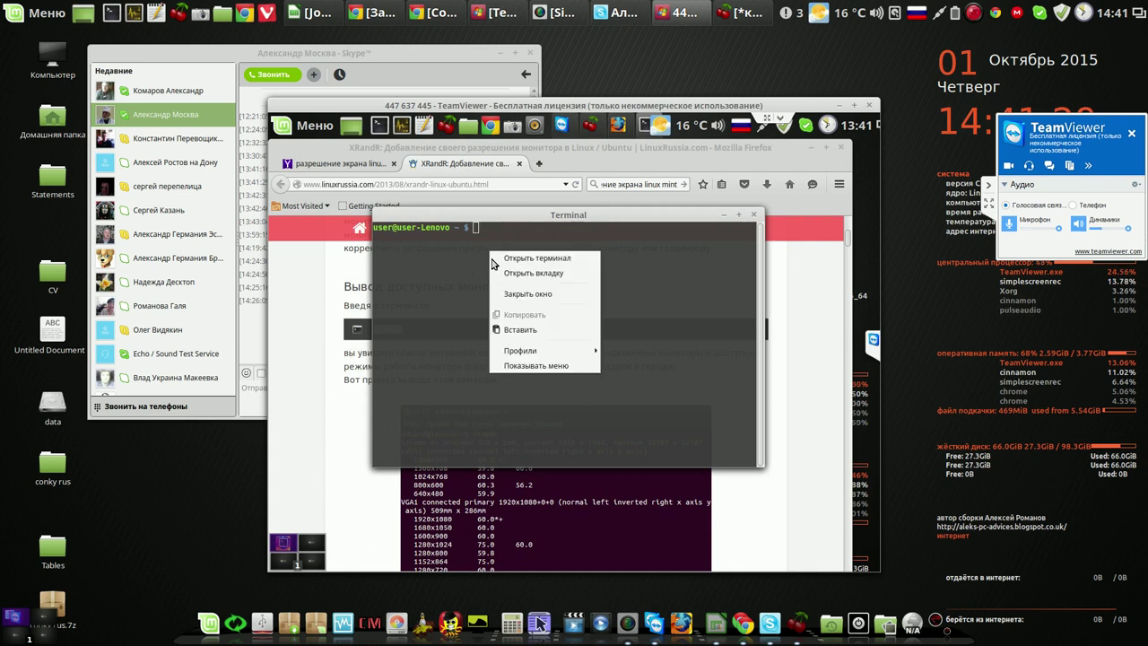
click(514, 329)
key(Return)
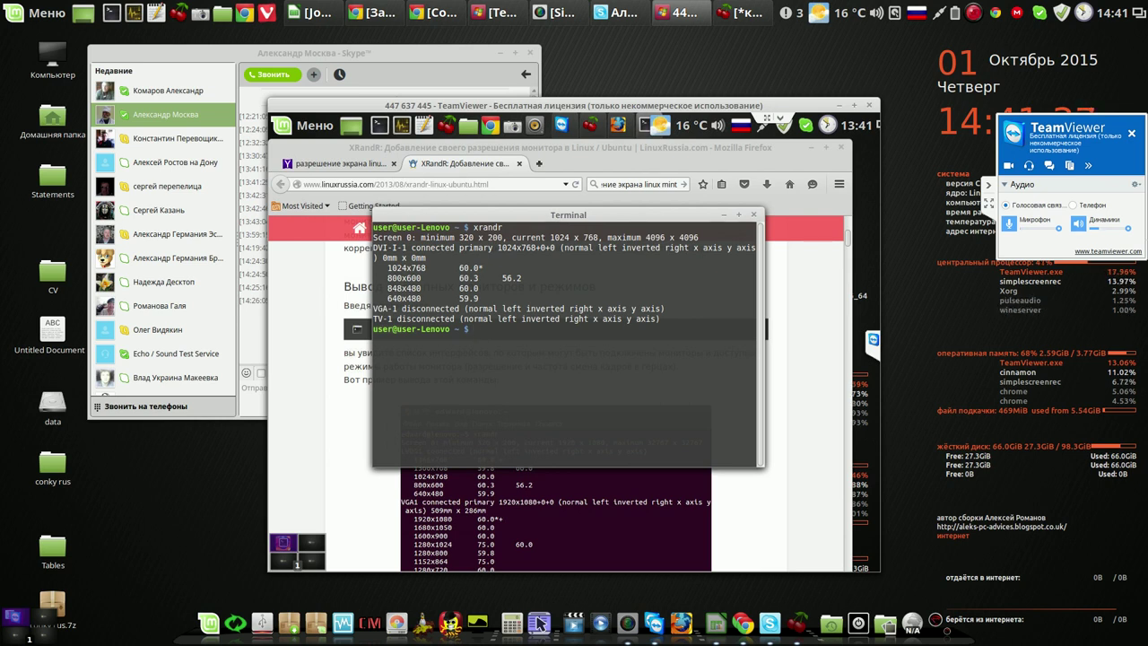
text(гыук)
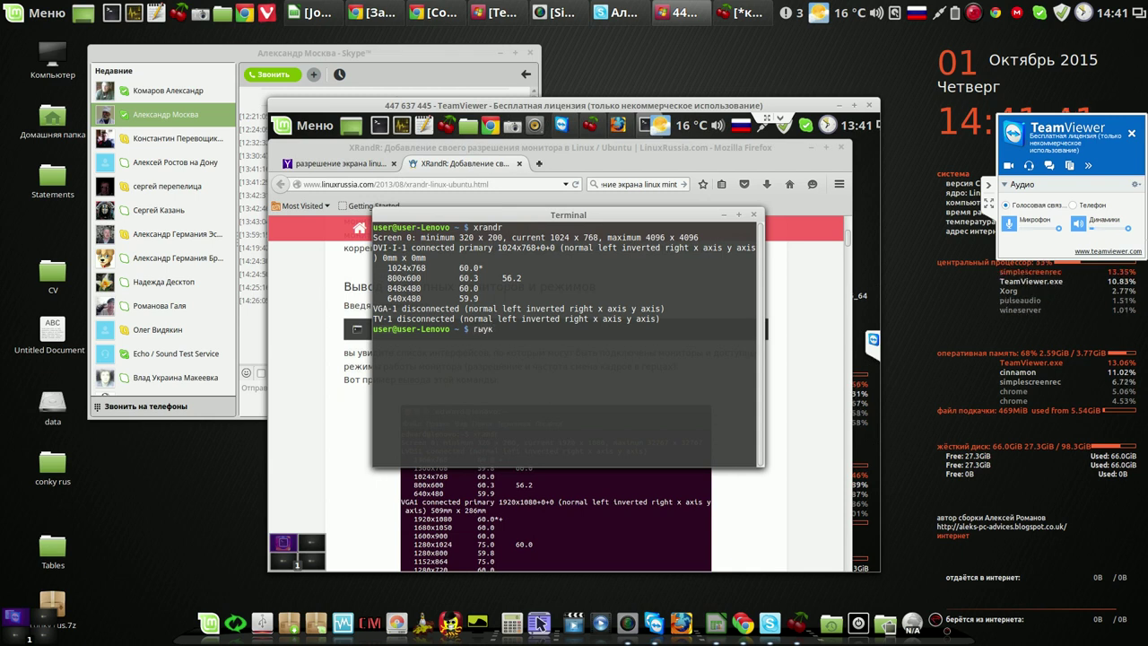
key(BackSpace)
key(BackSpace)
key(BackSpace)
key(BackSpace)
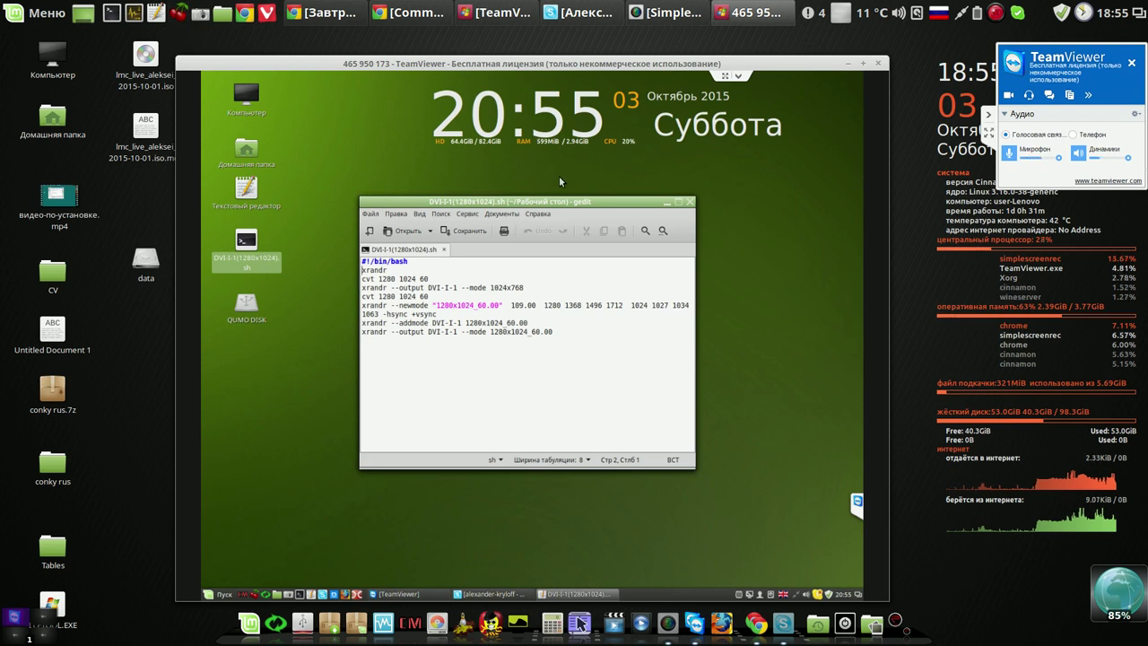
Step: Close the script in the text editor and copy DVI-I-1(1280x1024).sh from the desktop into the Документы folder
click(689, 202)
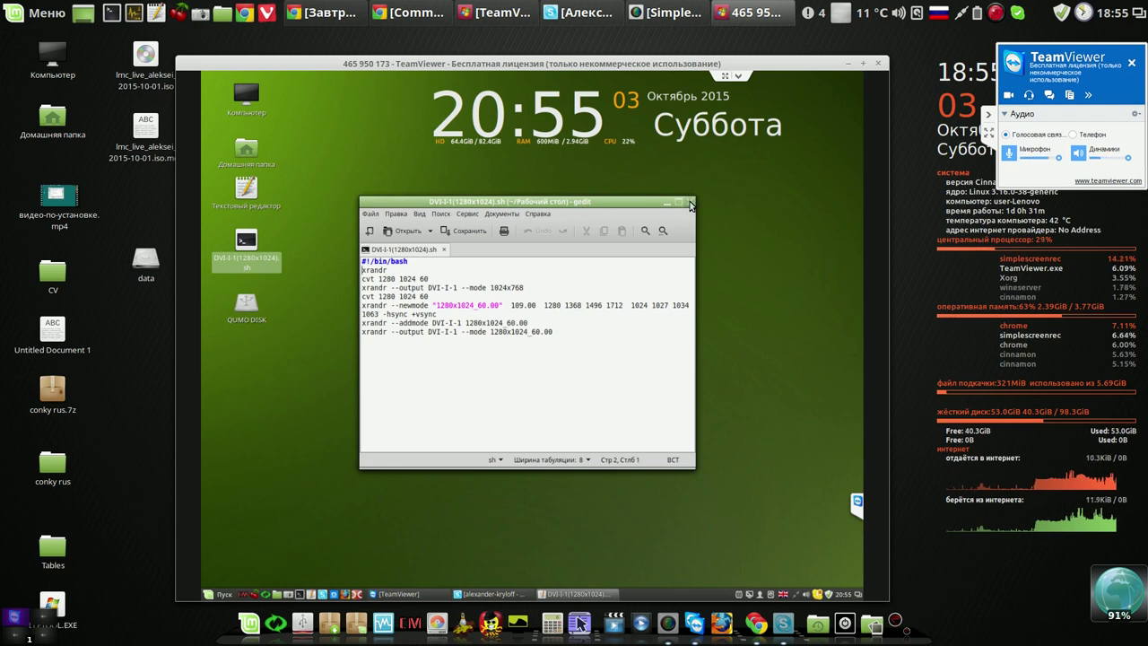
right_click(246, 239)
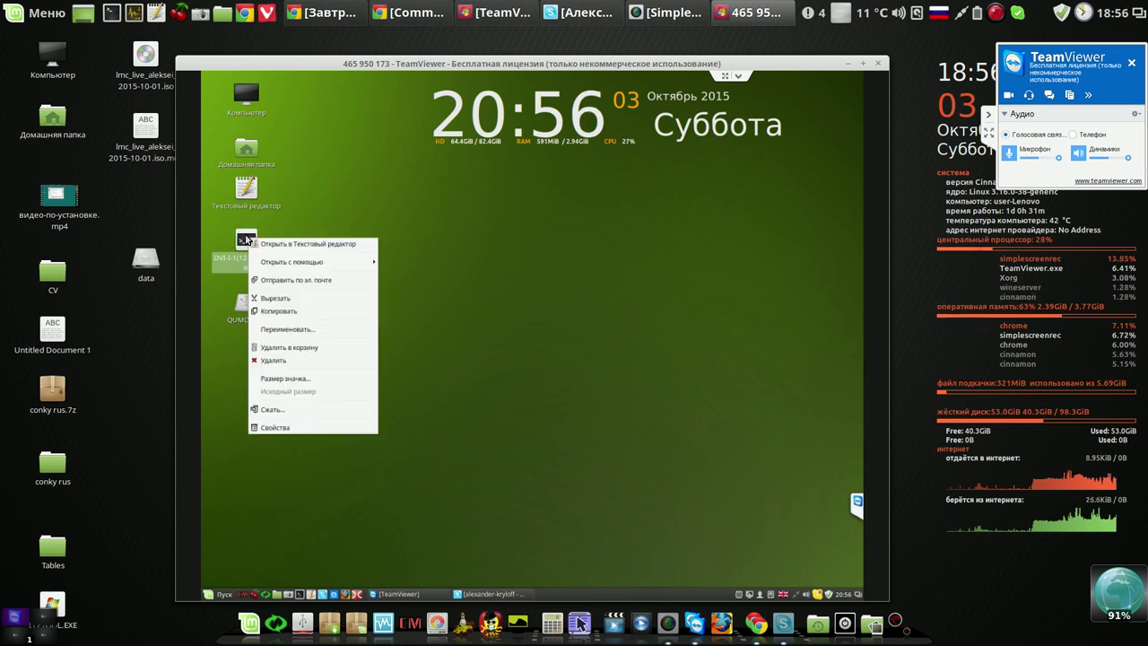
click(294, 310)
double_click(244, 149)
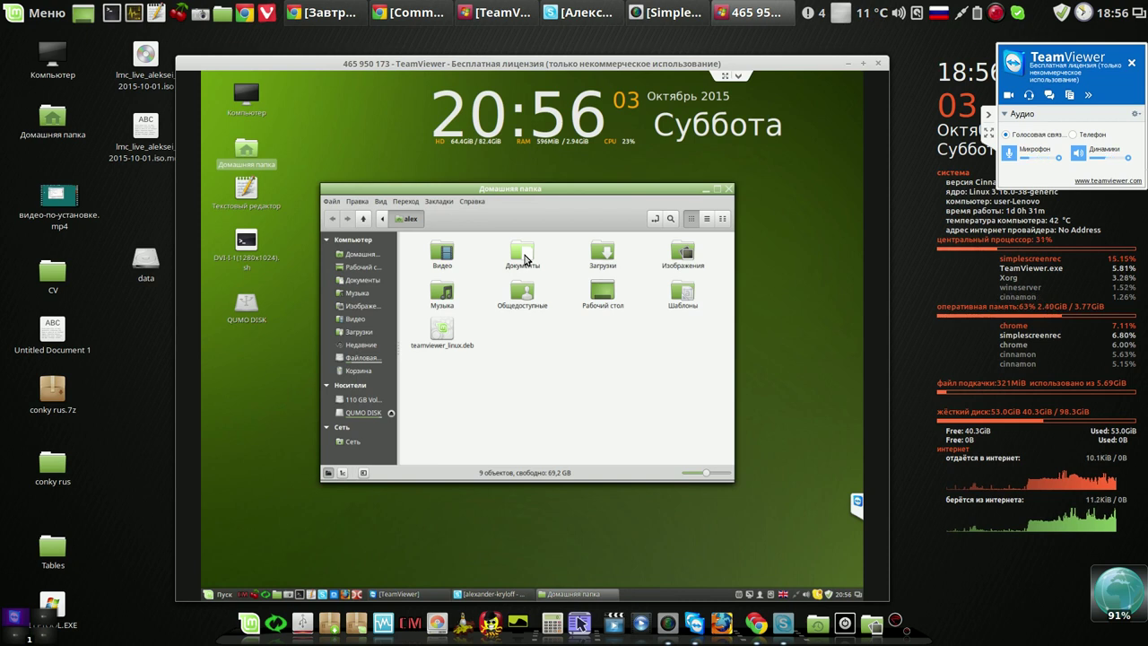
double_click(525, 259)
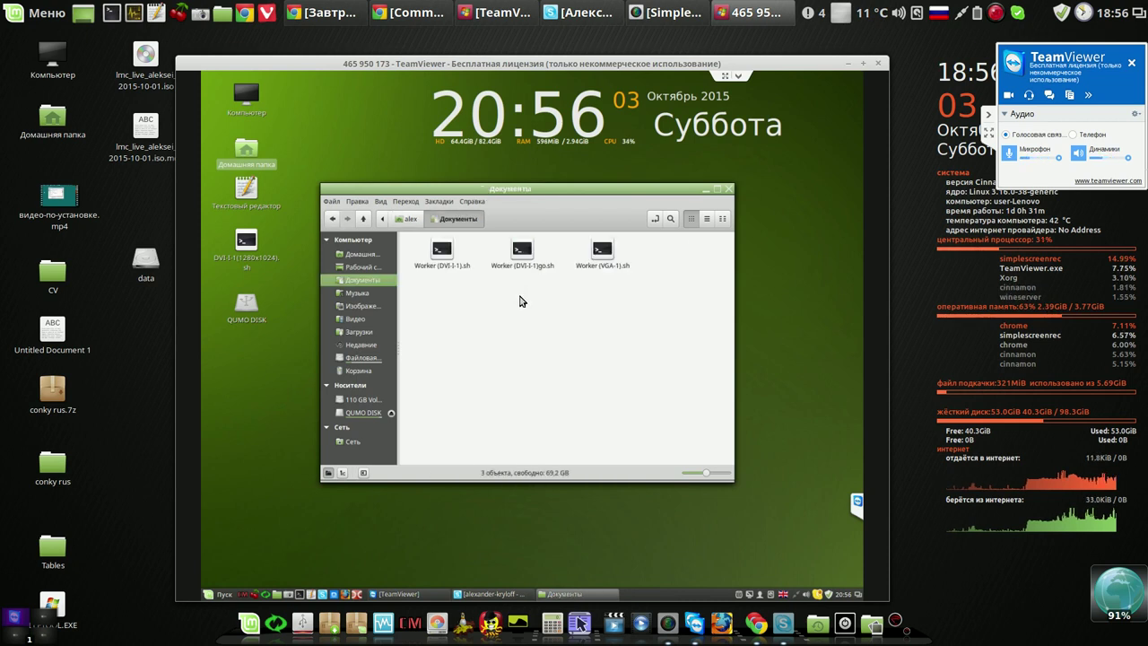
right_click(514, 327)
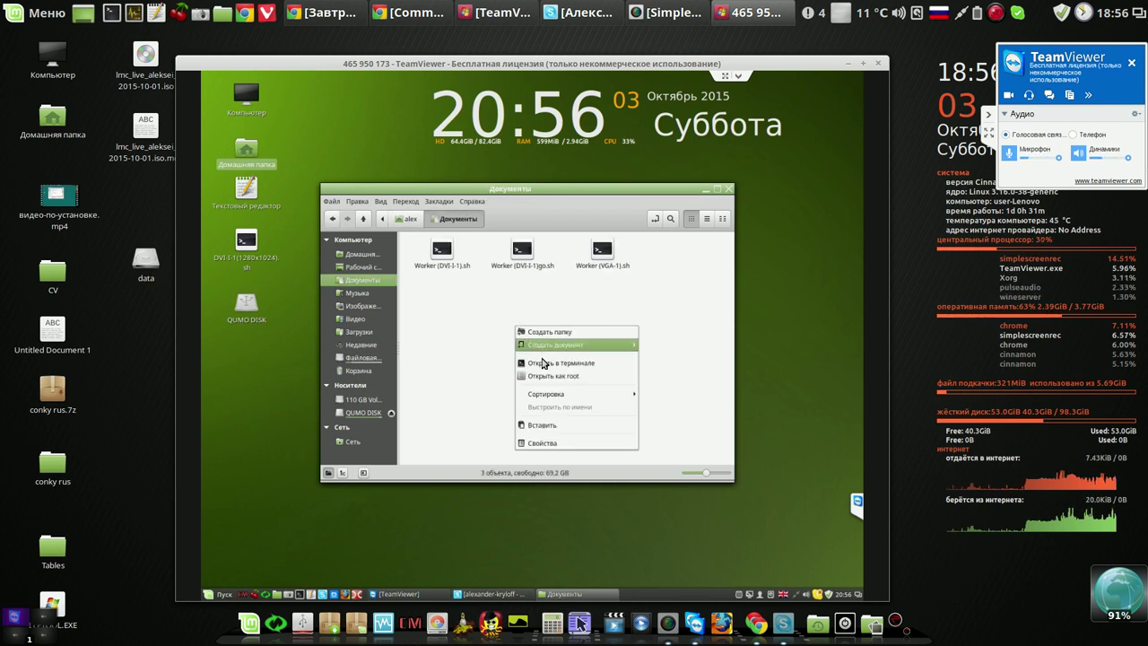
click(549, 424)
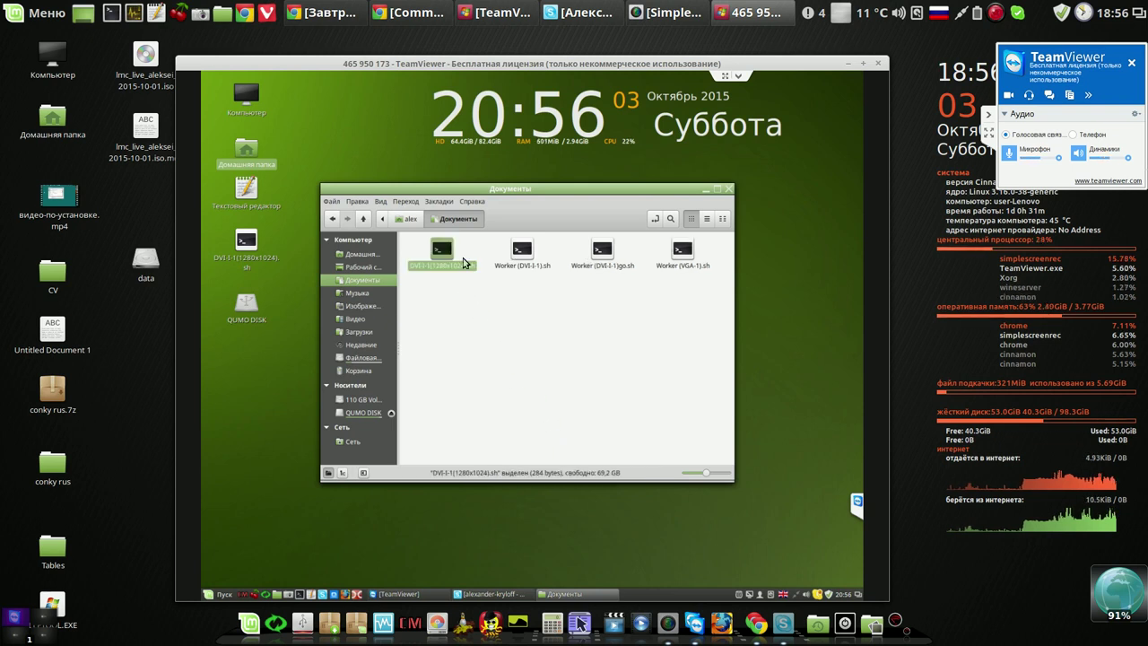
click(729, 192)
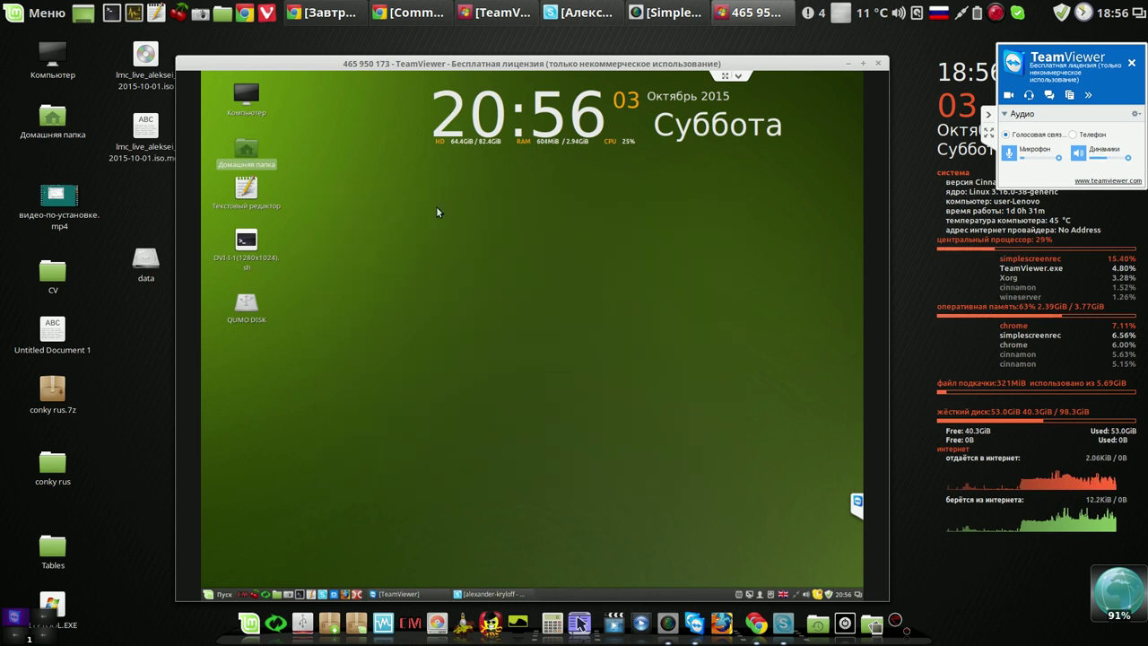
Step: Open the Автозагрузка system settings and start adding a new entry of the type Команда пользователя
click(217, 594)
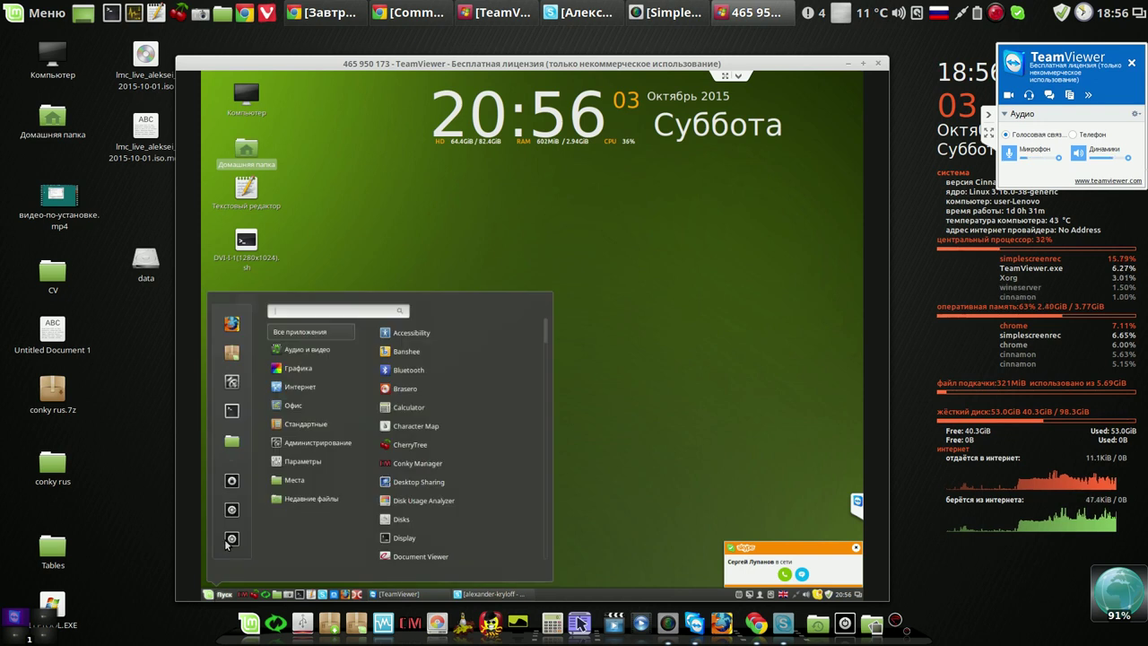
click(233, 384)
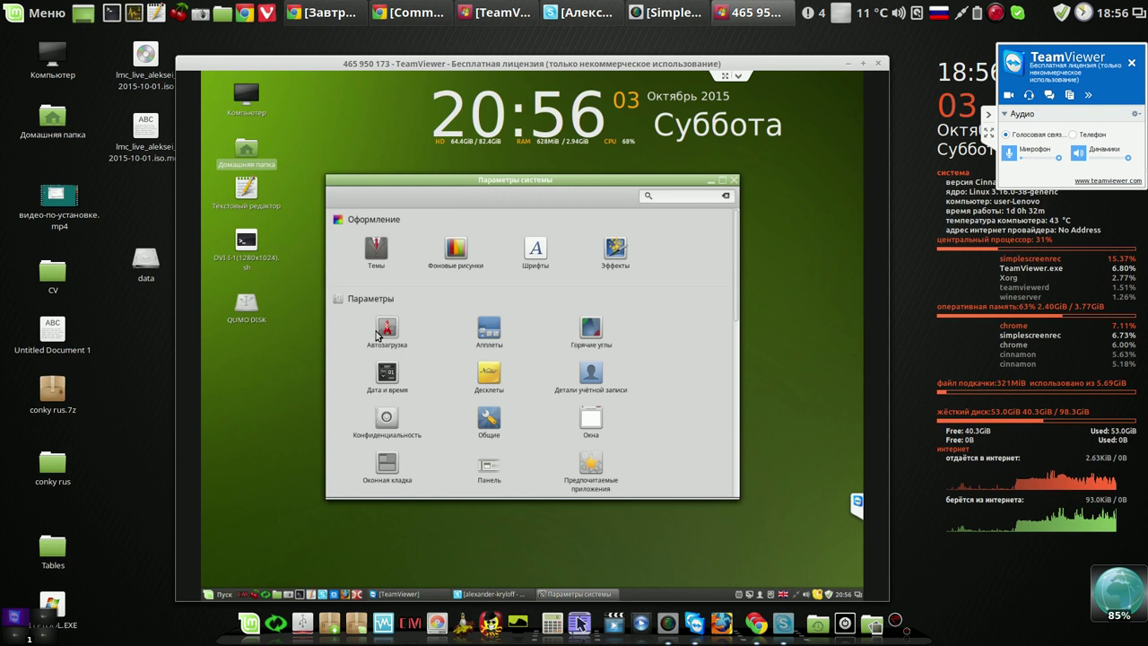
click(385, 332)
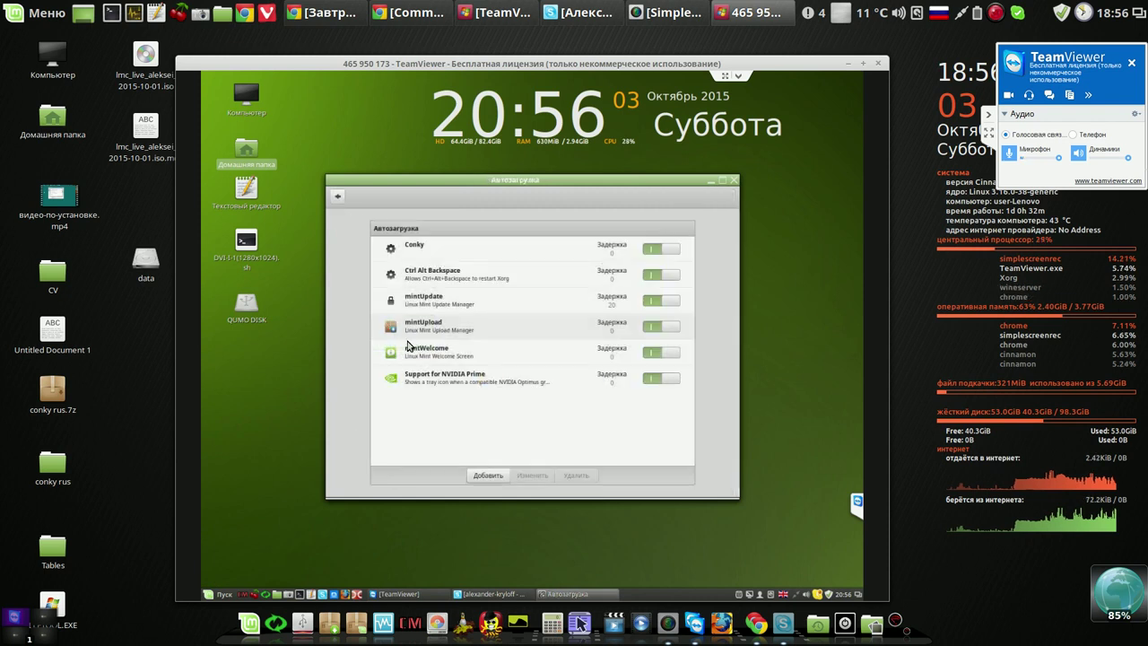
click(488, 475)
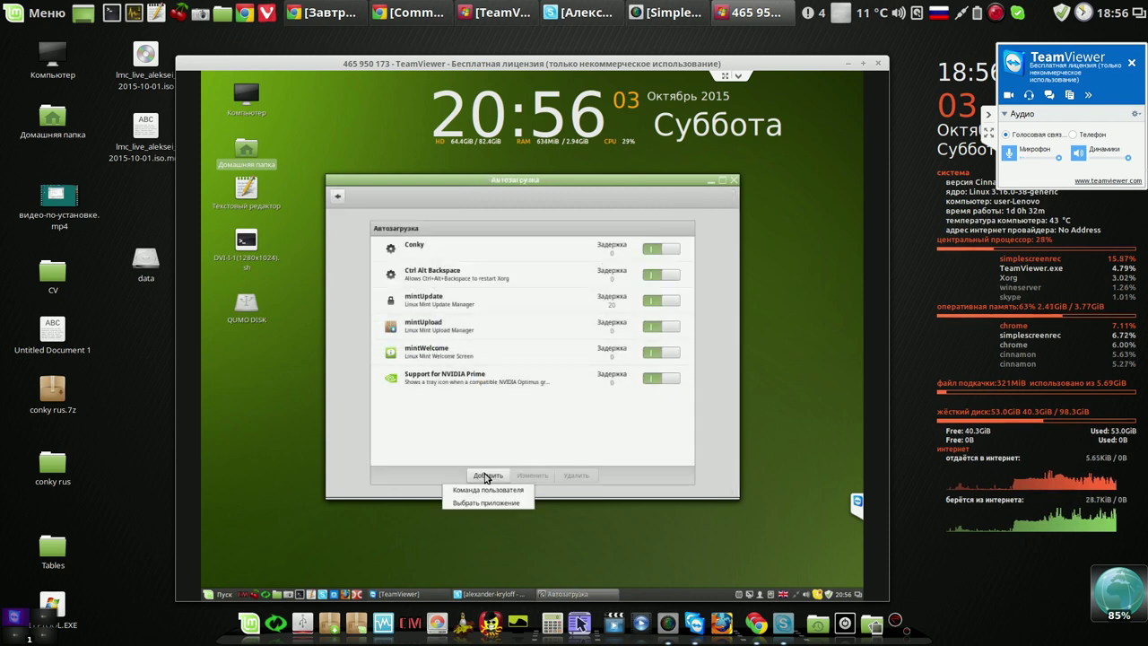
click(485, 490)
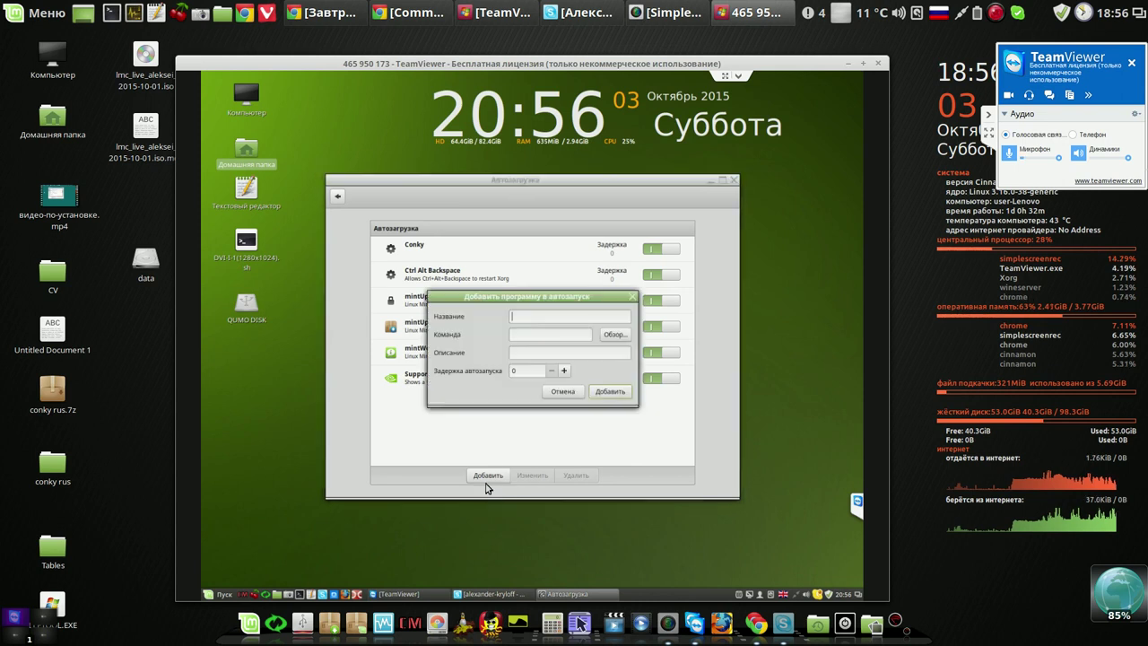
Step: Add the startup entry "screen" with DVI-I-1(1280x1024).sh from Документы as its command, and close the settings
click(606, 341)
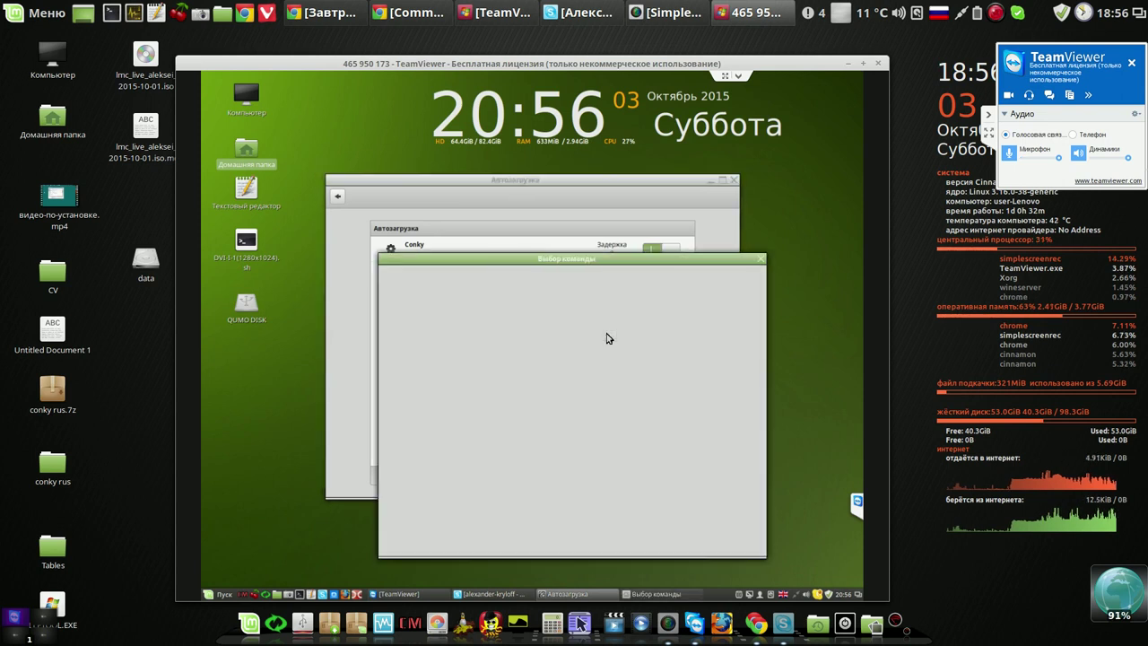
double_click(480, 326)
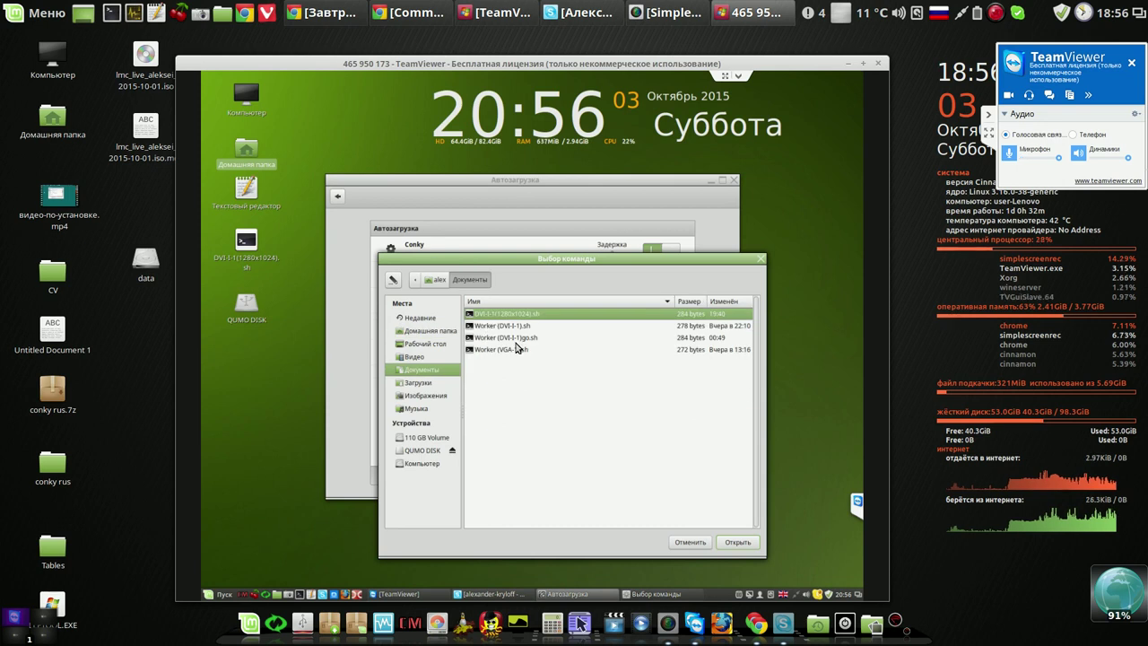
click(737, 542)
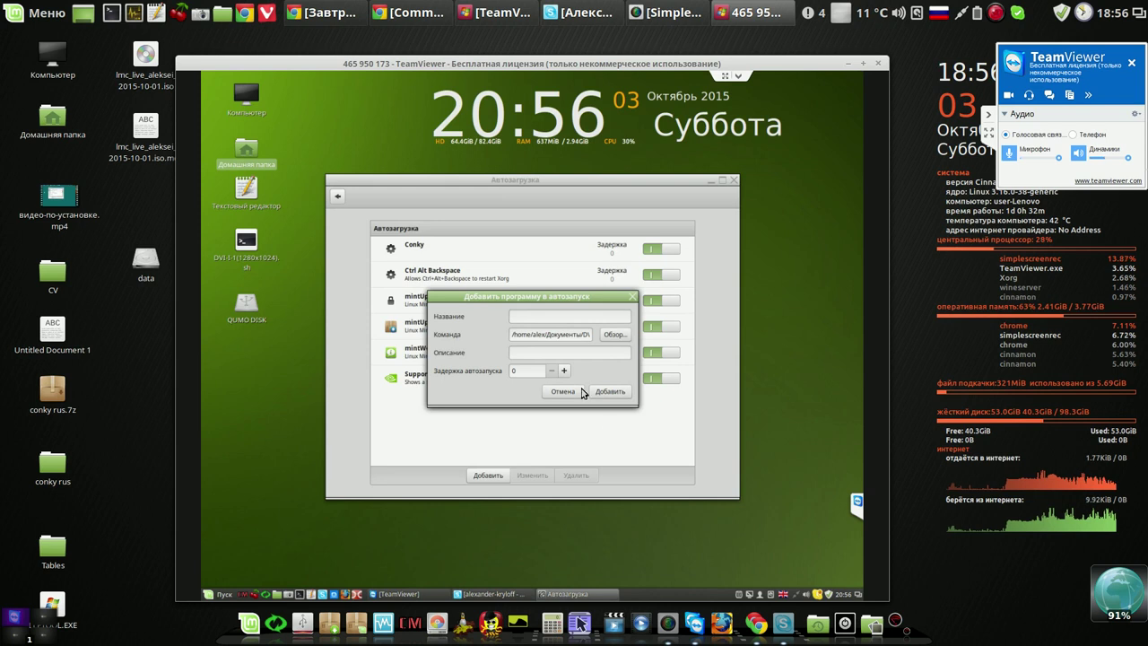
click(581, 318)
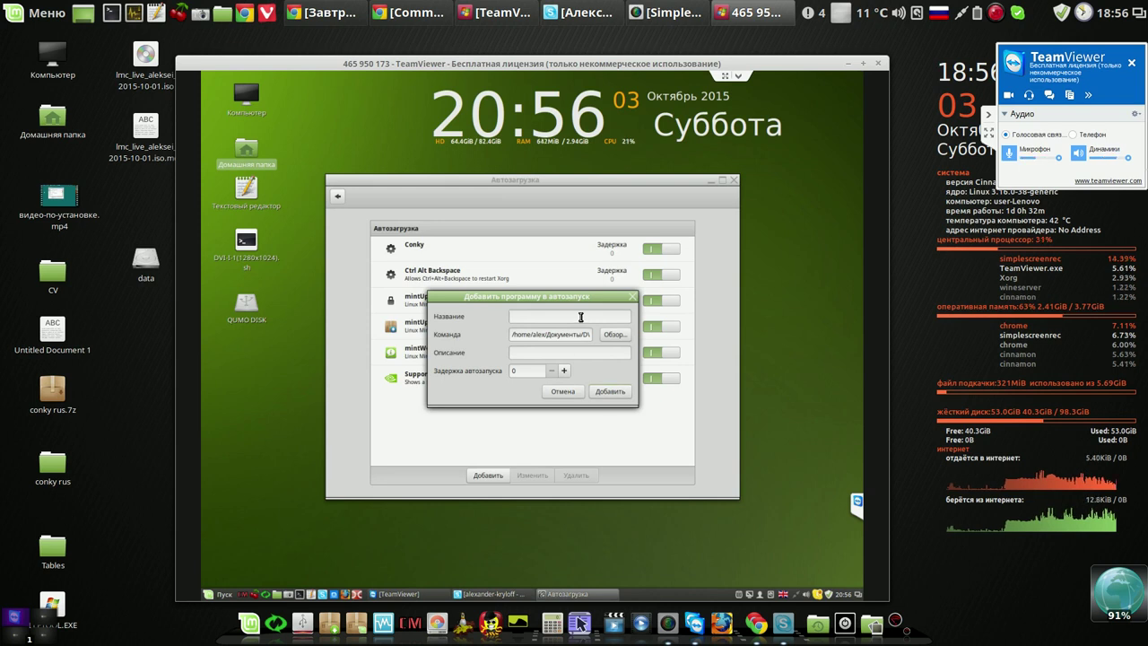
key(alt+shift)
text(screen)
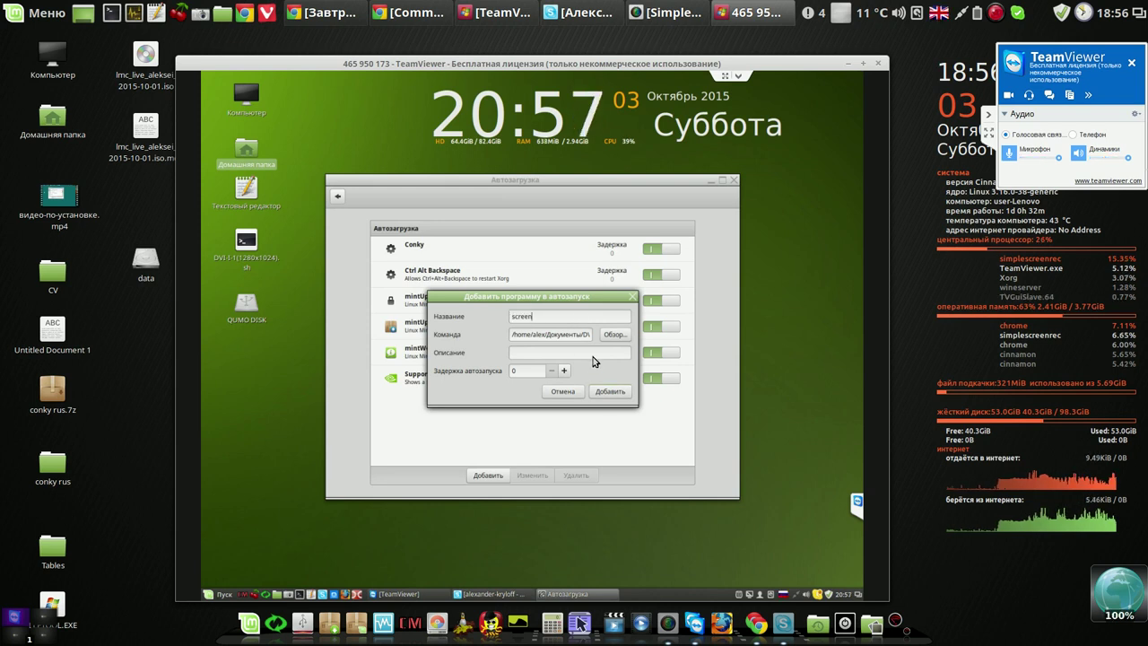
click(603, 394)
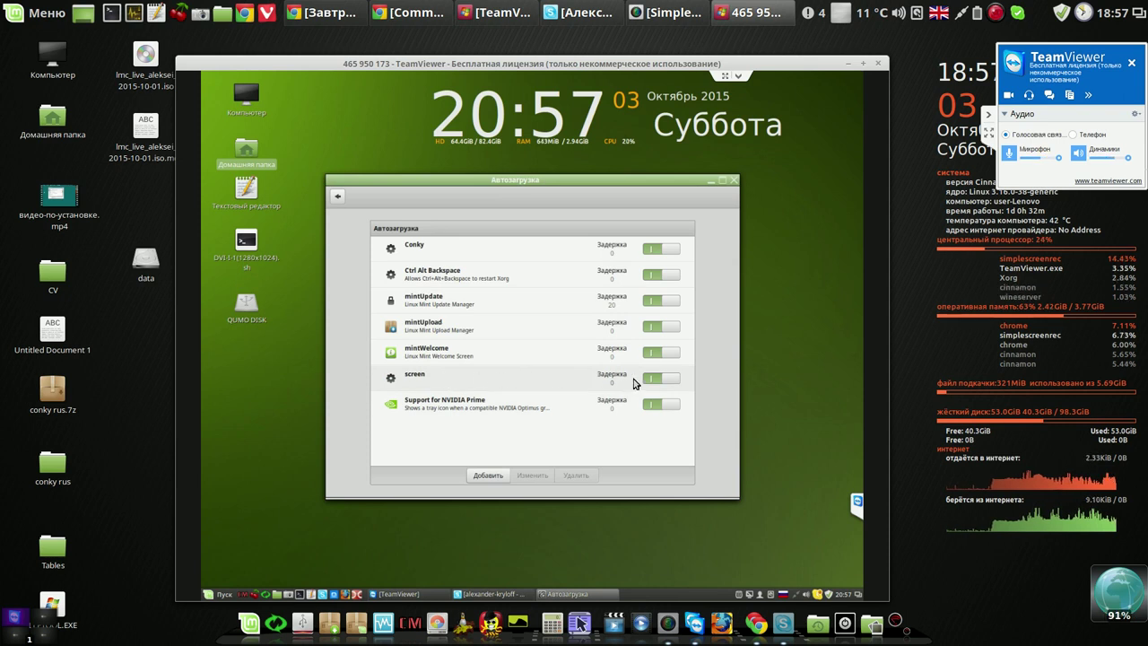
click(732, 185)
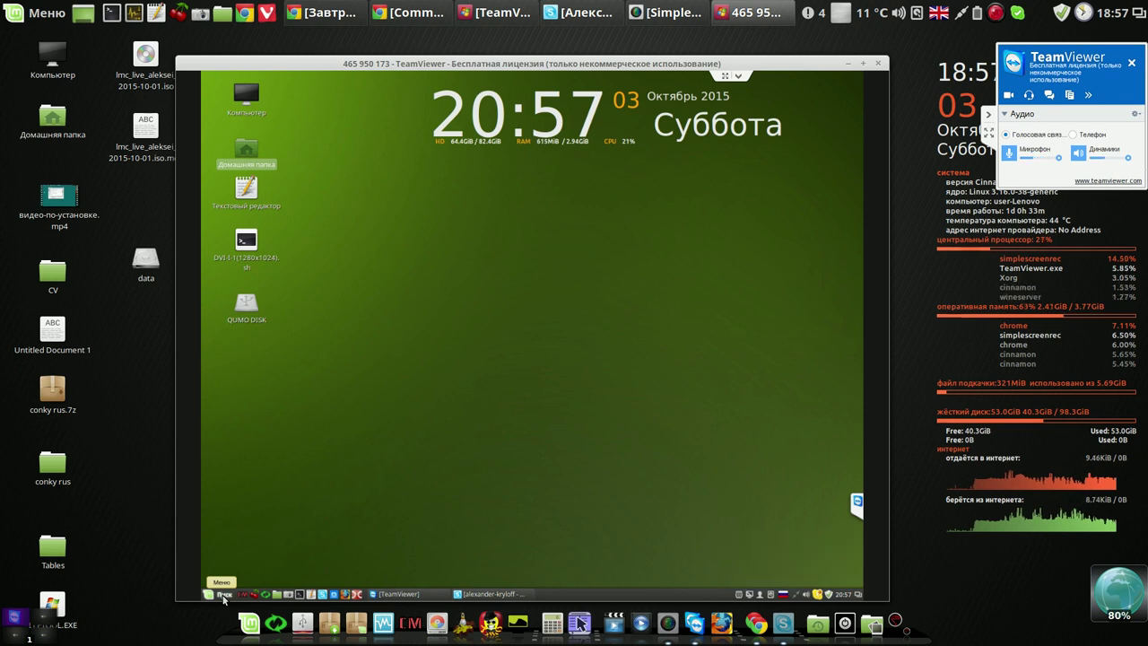
Step: Open the Документы folder on the remote computer and bring up the permissions of DVI-I-1(1280x1024).sh in its properties
click(277, 594)
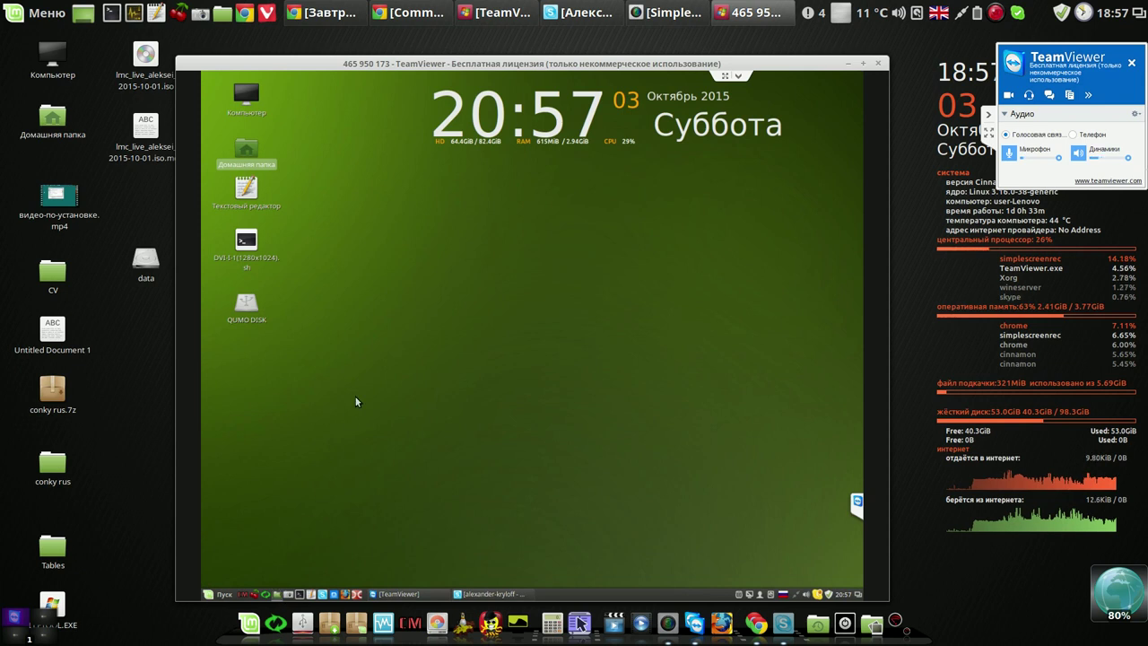
double_click(520, 256)
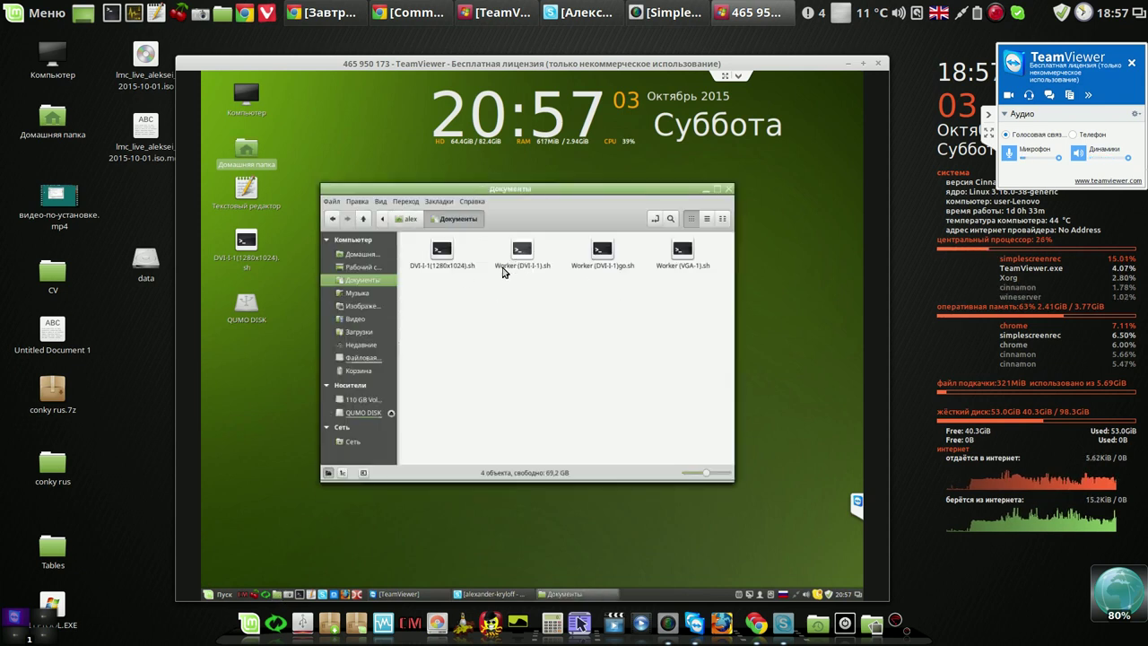
right_click(444, 255)
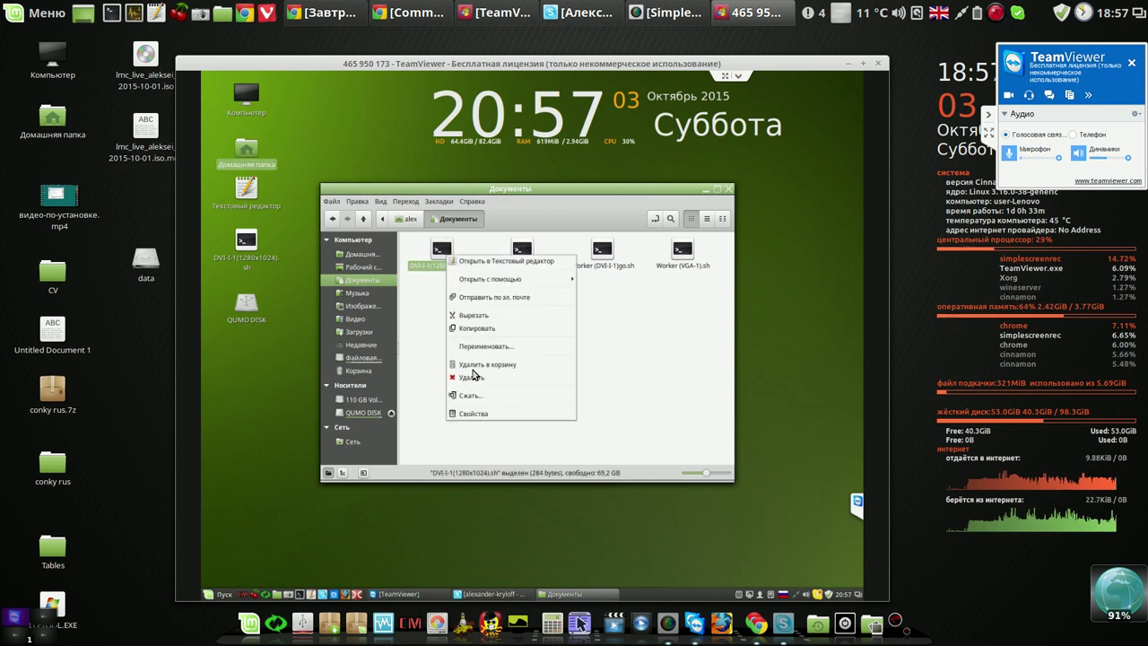
click(475, 417)
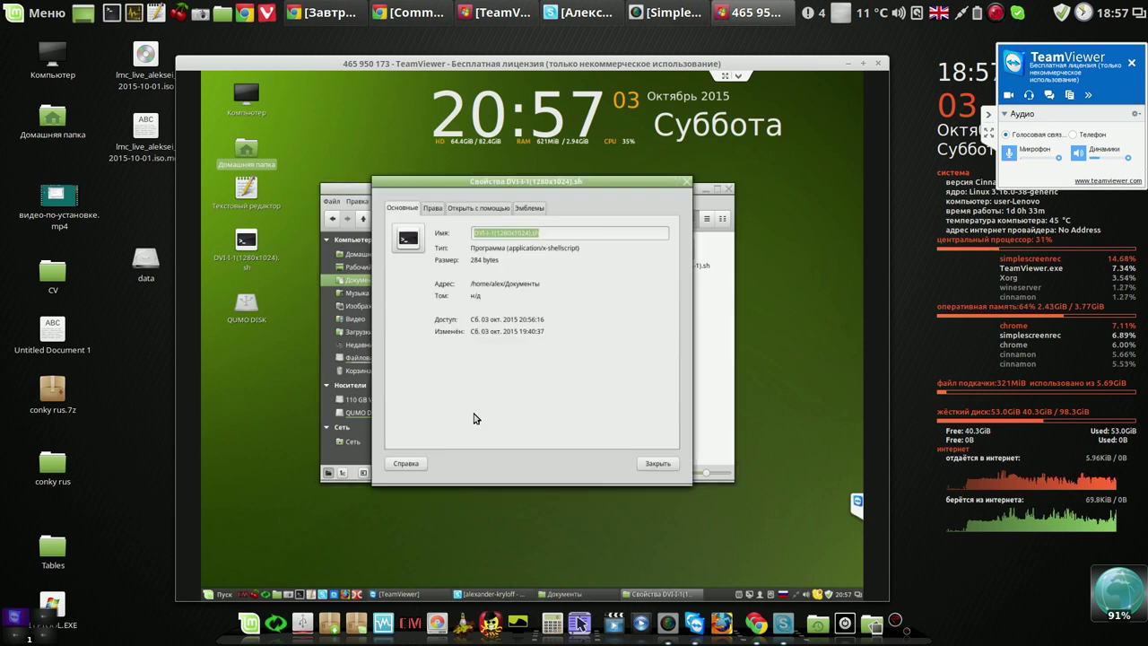
click(431, 210)
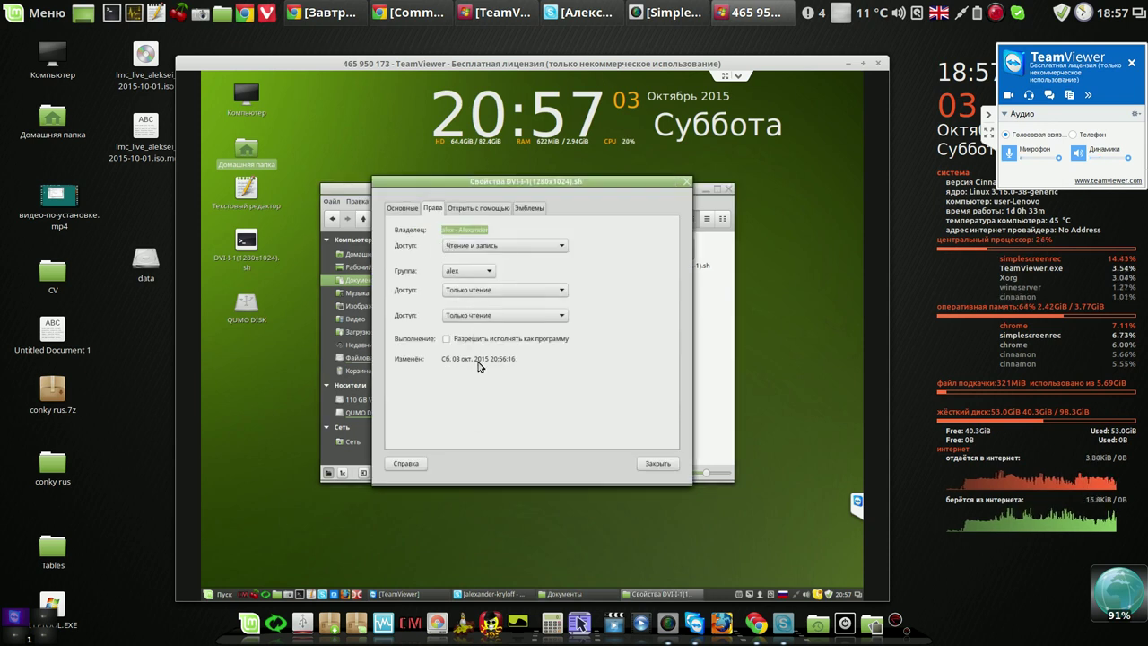
Step: Set the script's access for others to Чтение и запись, allow it to run as a program, and close the properties and folder
click(560, 318)
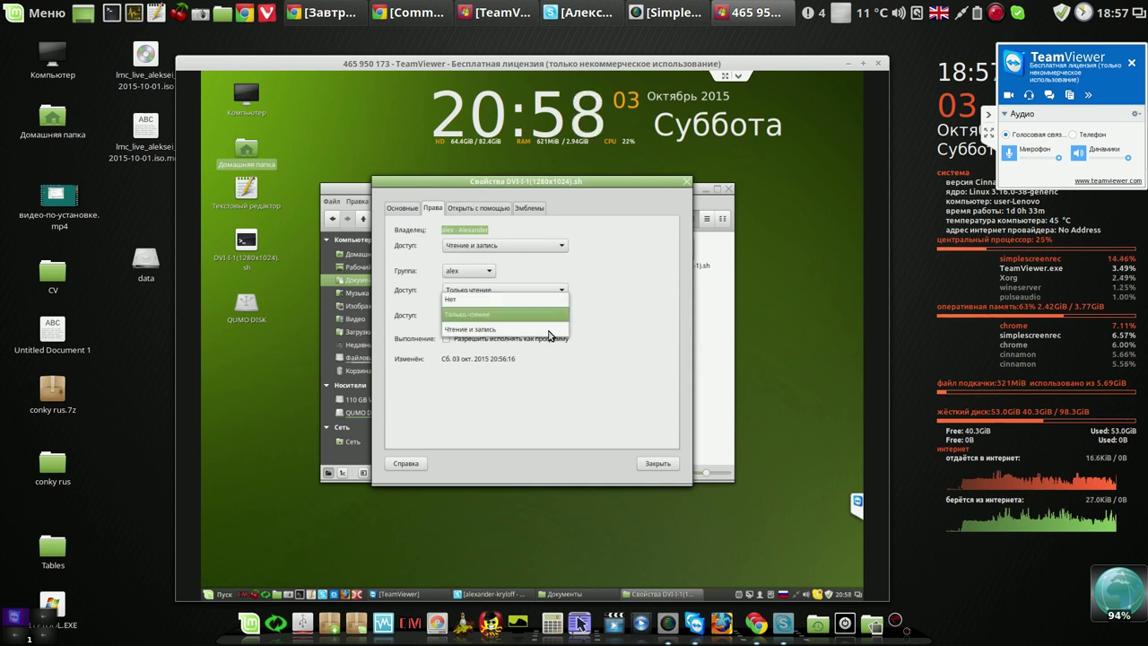
click(538, 331)
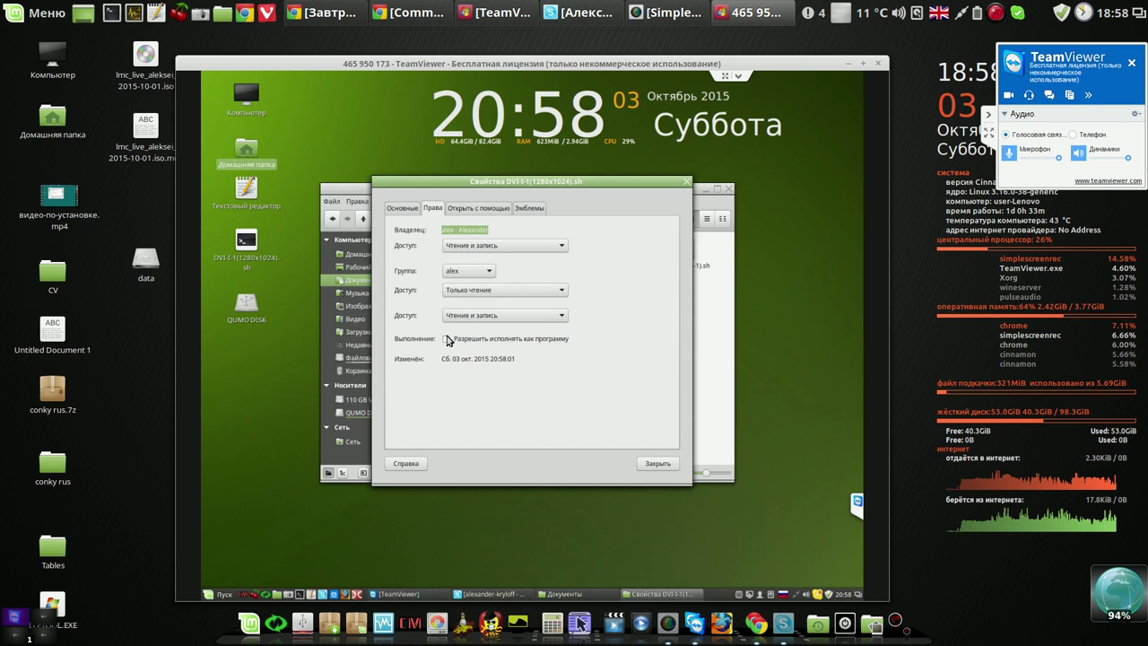
click(447, 339)
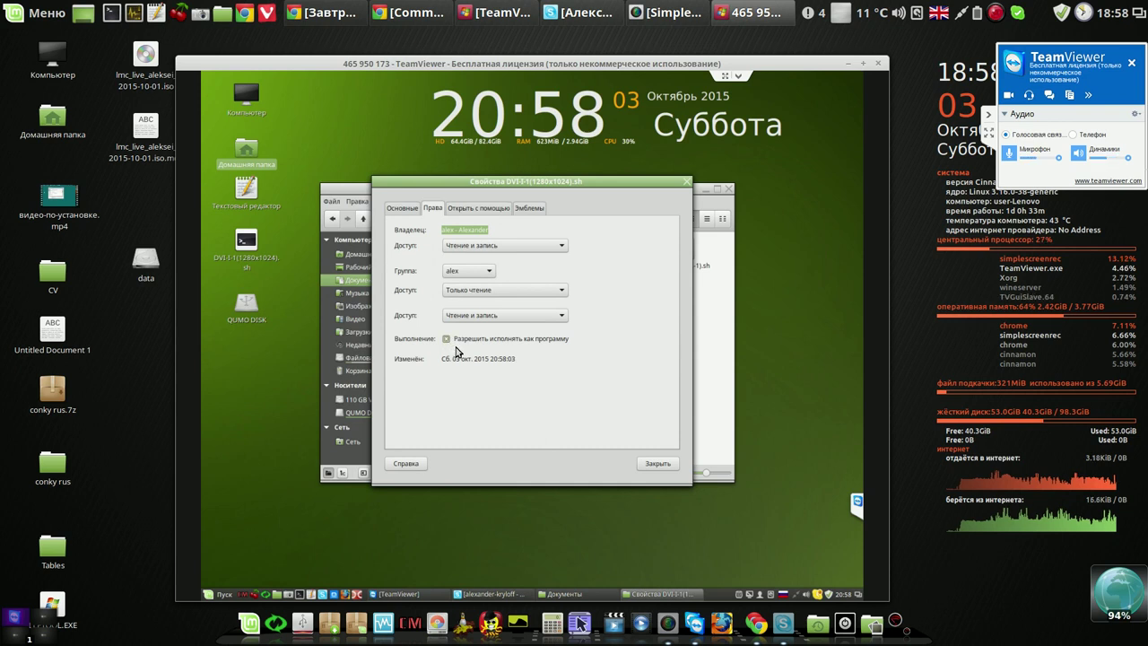
click(660, 463)
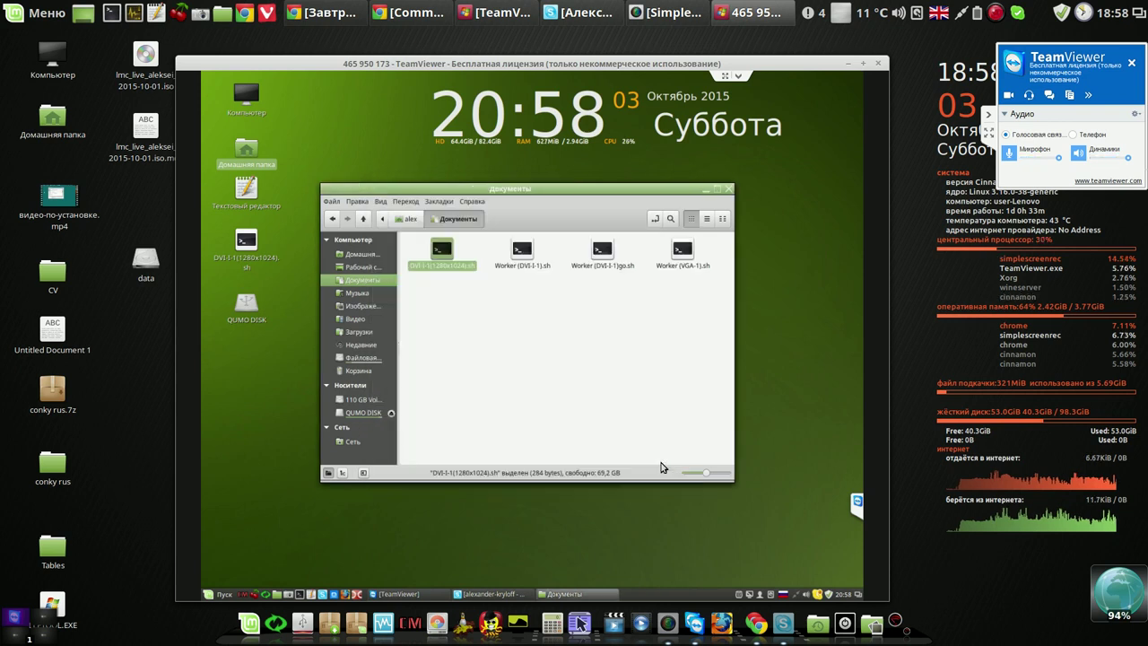
click(729, 192)
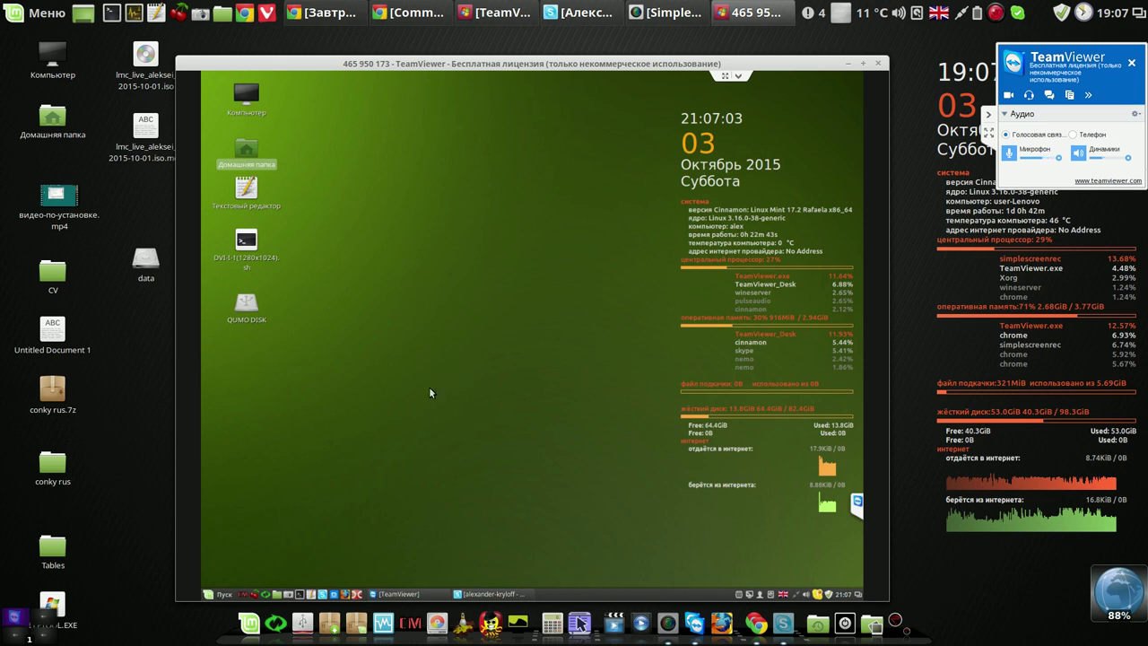
Step: Open the Дисплей system settings on the remote computer to check the screen resolution, and close them
click(211, 594)
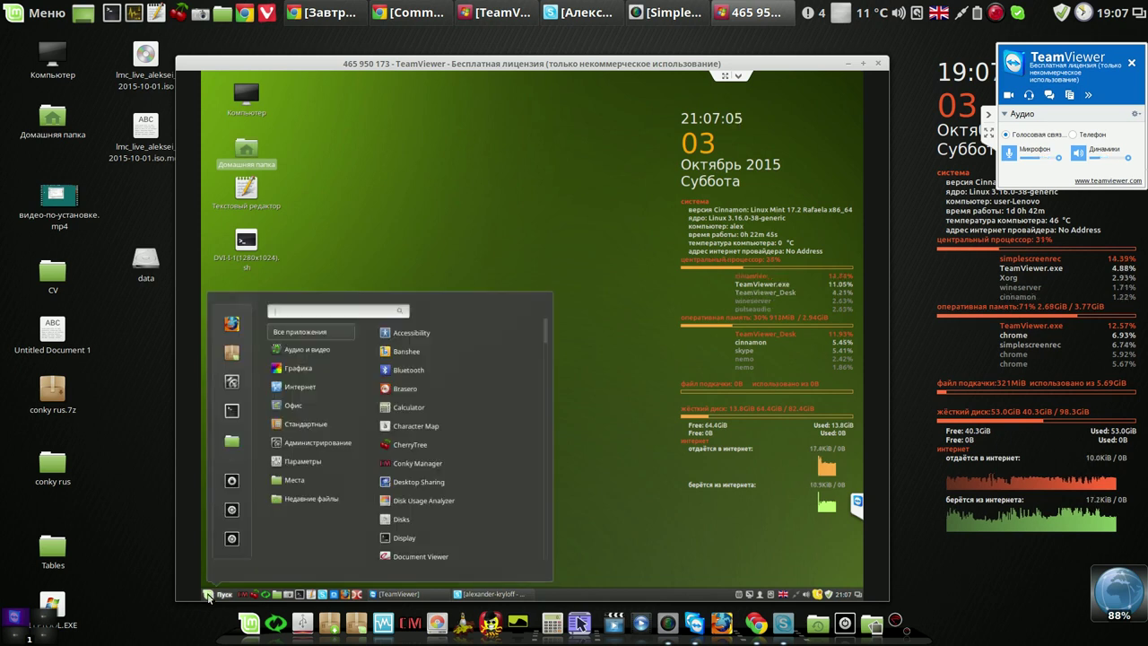
click(232, 382)
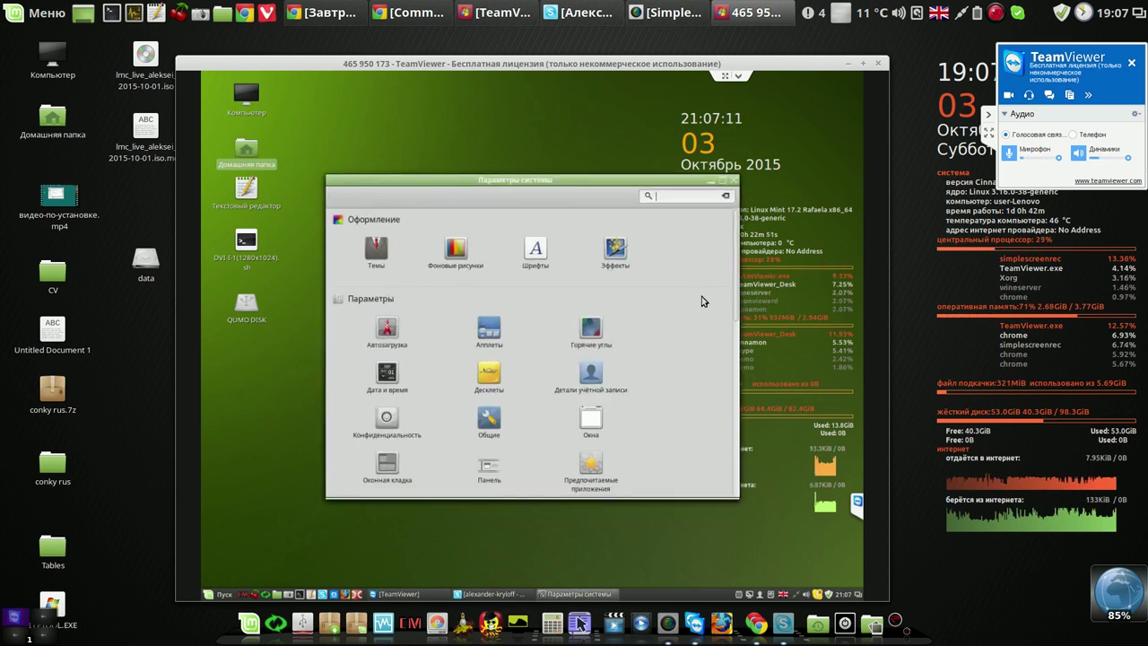
drag(736, 293, 734, 433)
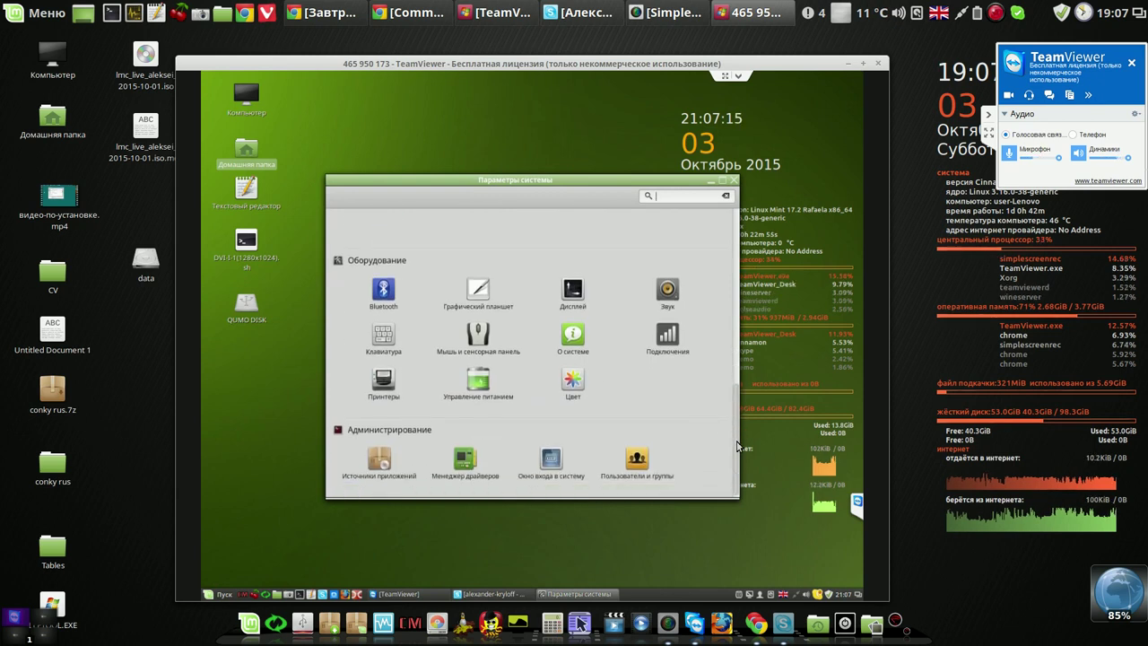
click(575, 290)
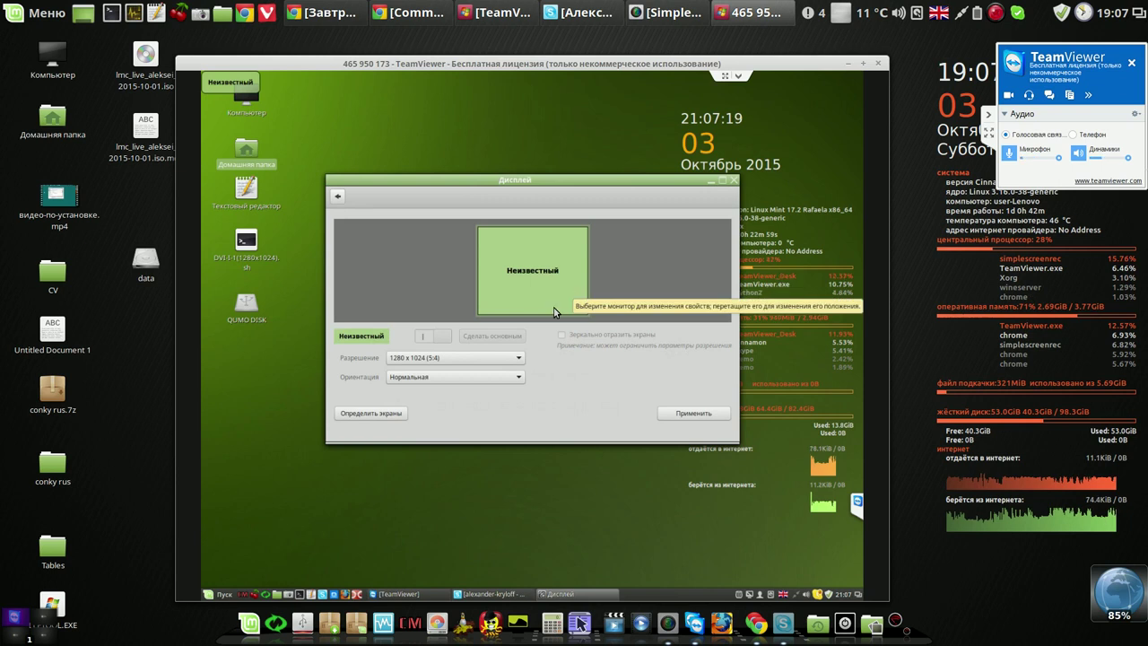
click(734, 181)
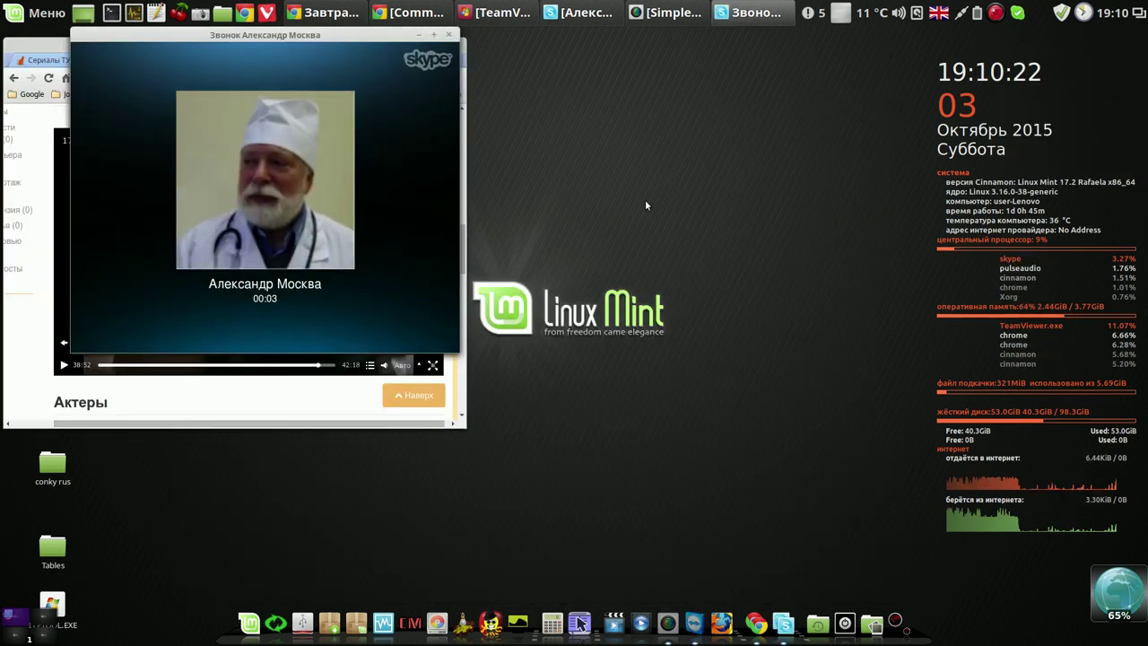
mouse_move(401, 73)
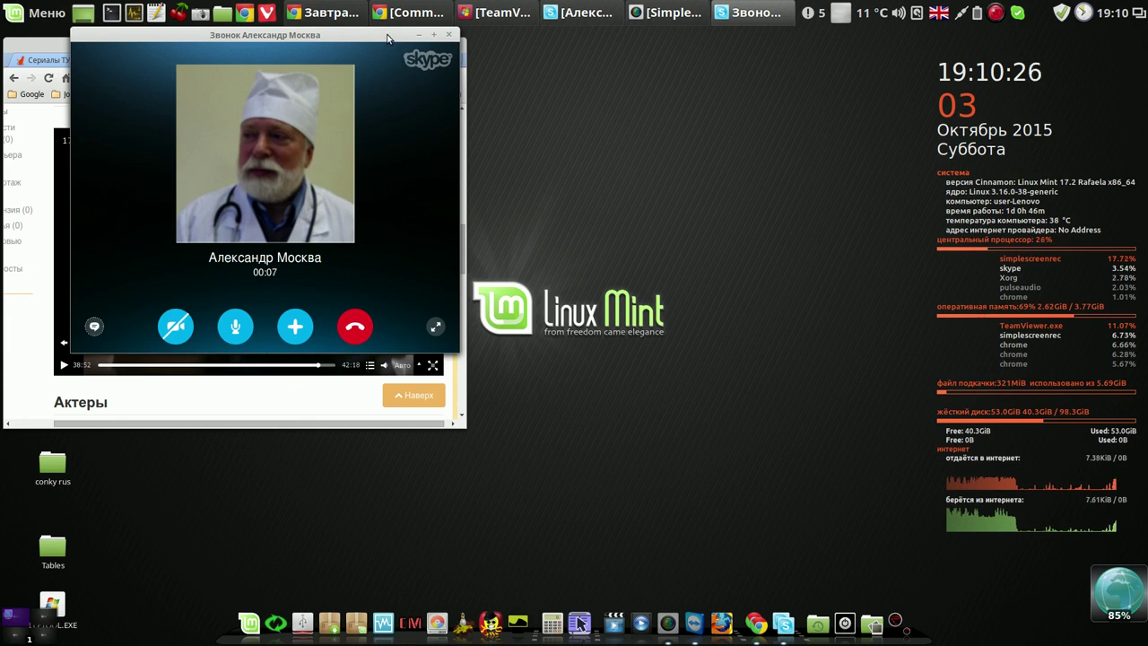
drag(388, 37, 437, 65)
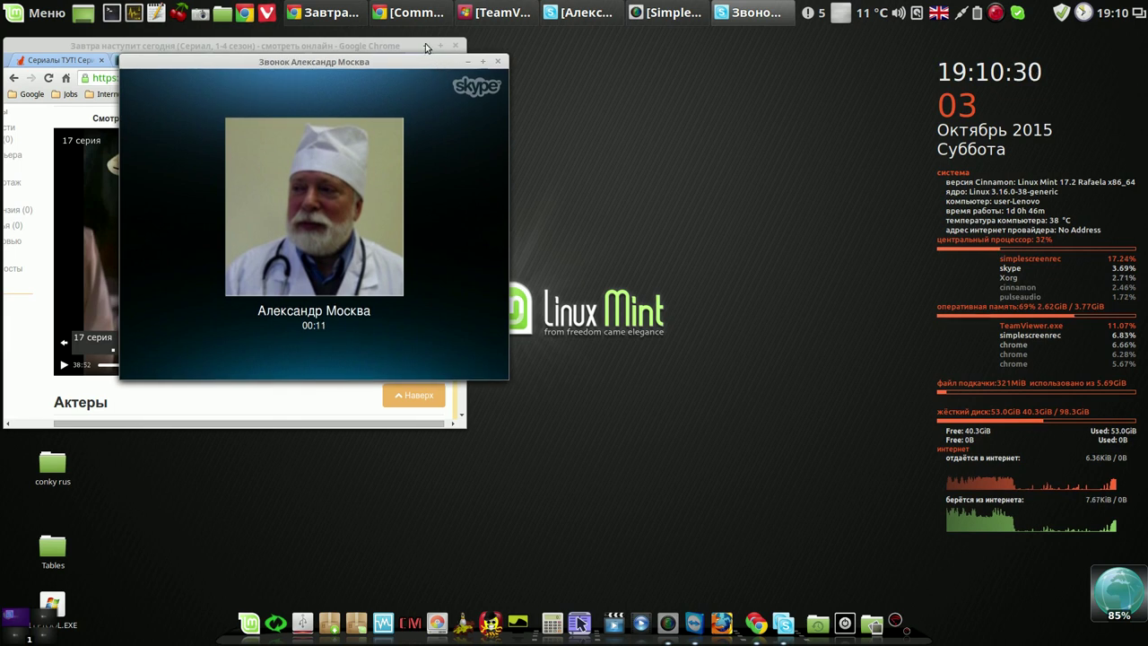
click(426, 46)
drag(417, 62, 377, 49)
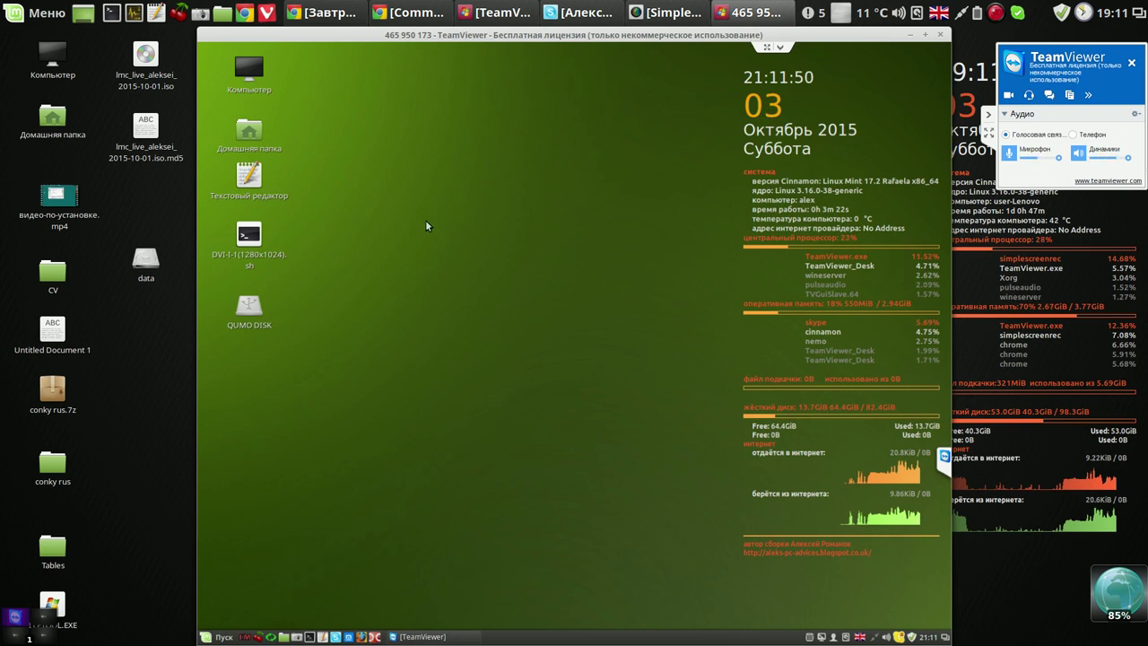
Step: Check the resolution in the remote computer's Дисплей system settings again after its restart, and close the settings
click(211, 638)
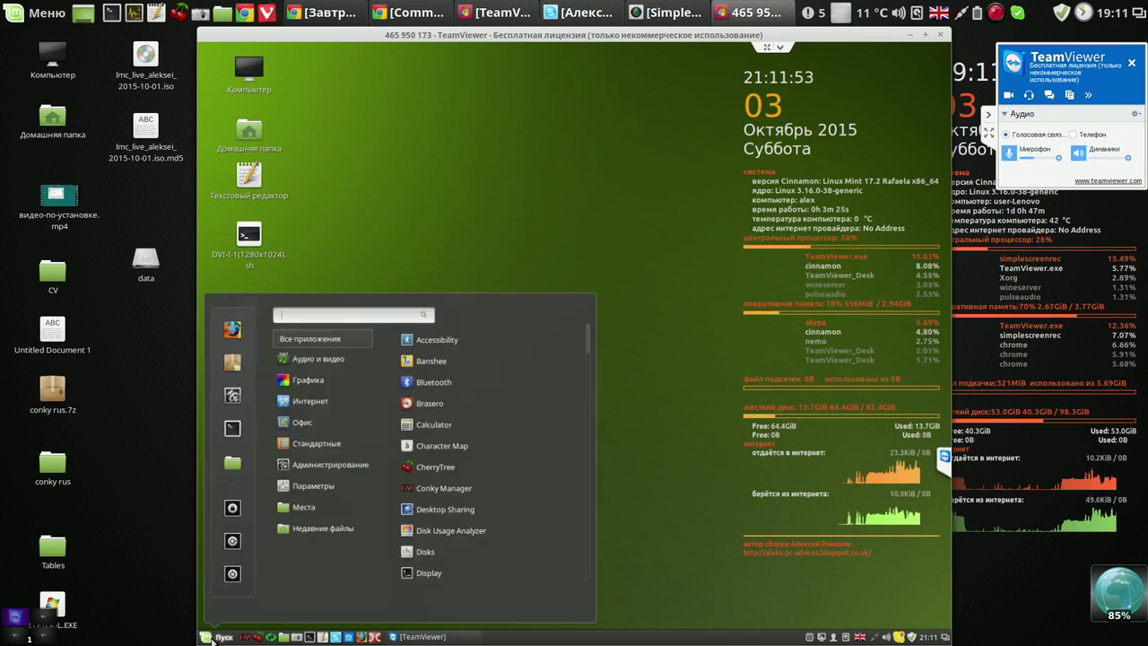
click(239, 395)
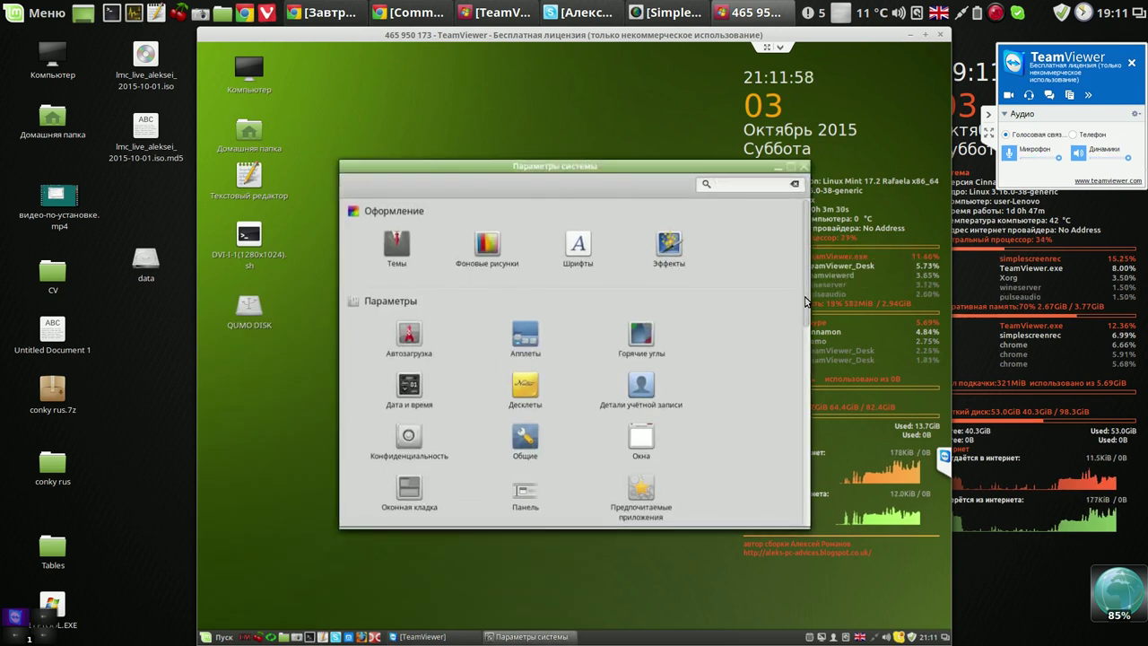
scroll(806, 302, down, 10)
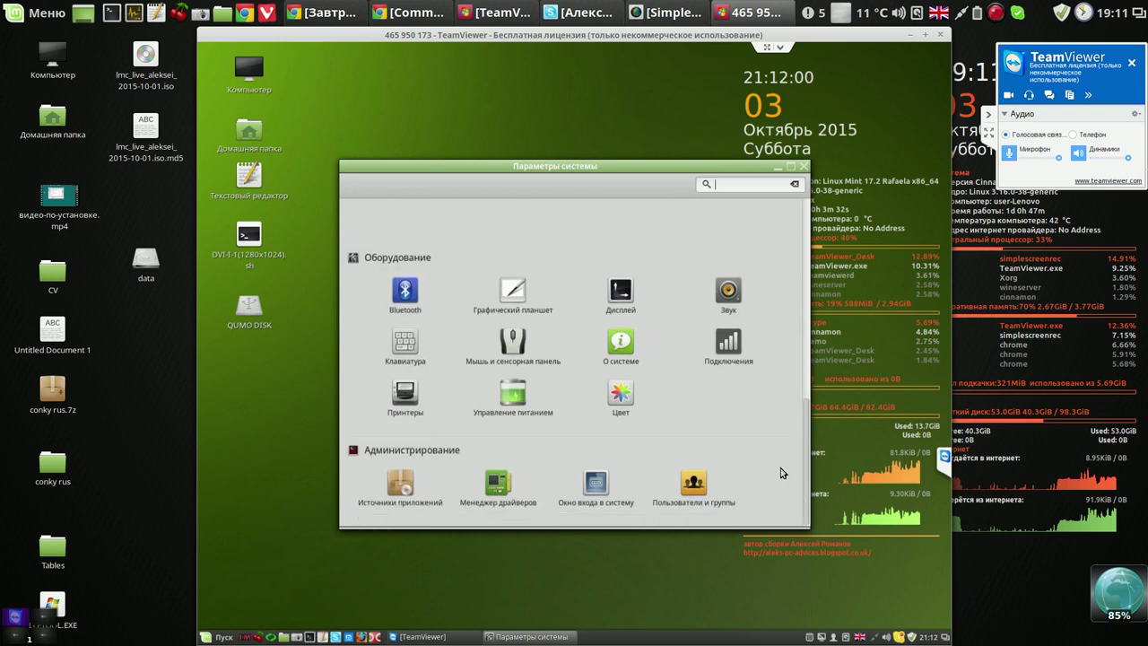
click(628, 298)
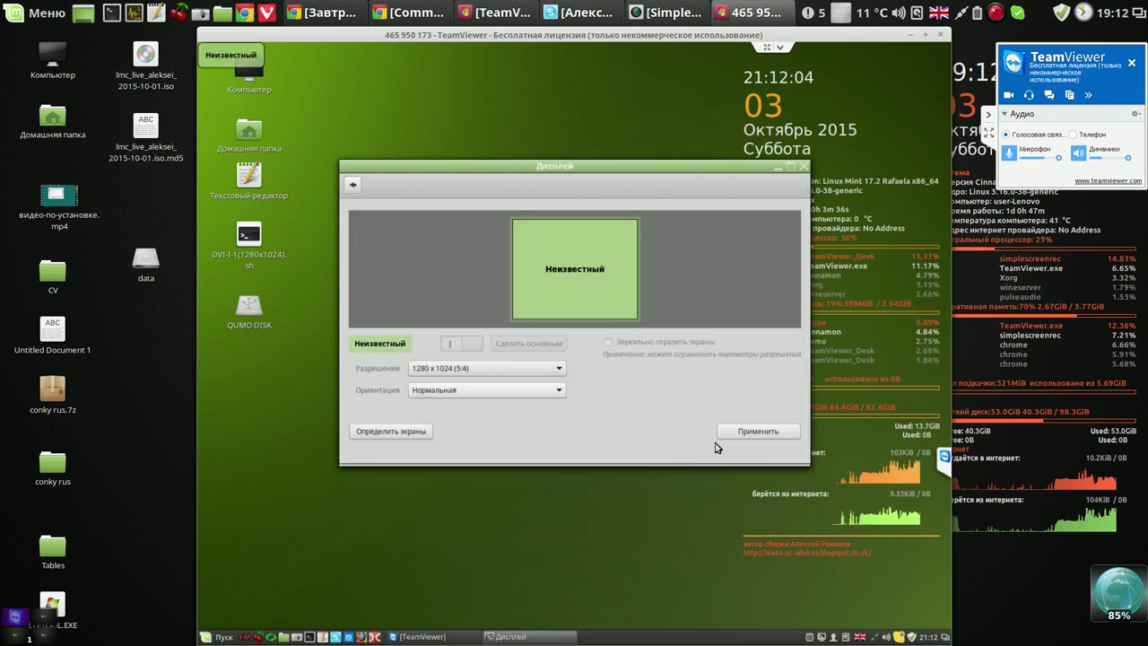
click(801, 167)
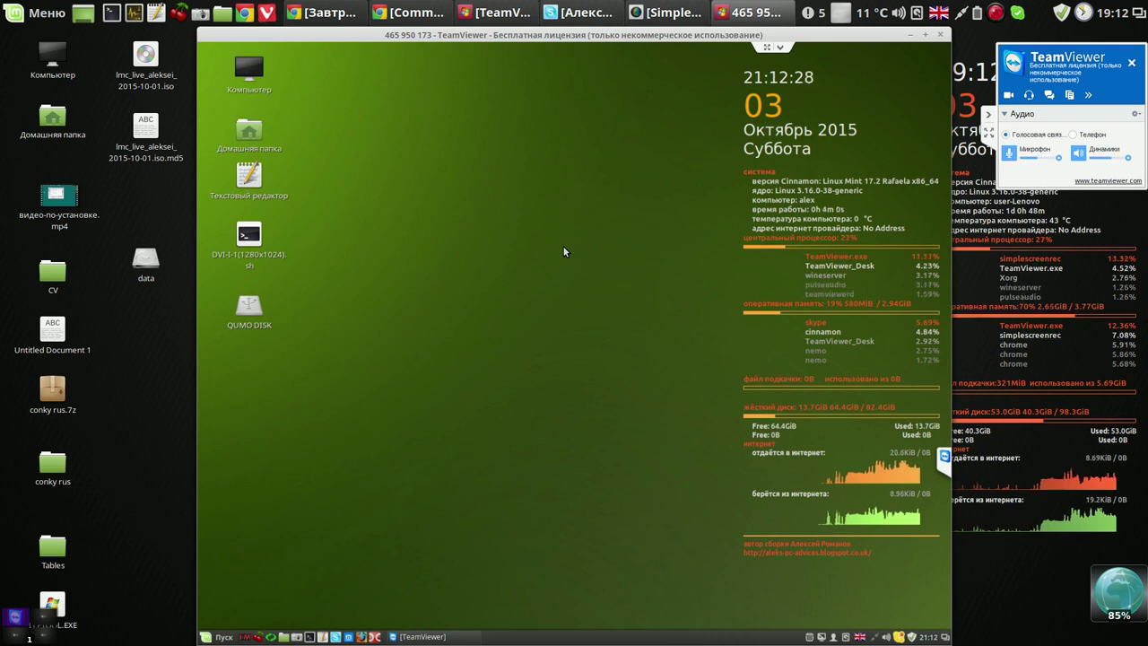
Step: Shrink the TeamViewer window and open DVI-I-1(1280x1024).sh from the remote desktop in the text editor to review its commands
drag(951, 28, 913, 62)
mouse_move(680, 67)
mouse_down()
mouse_move(668, 63)
mouse_move(673, 47)
mouse_up()
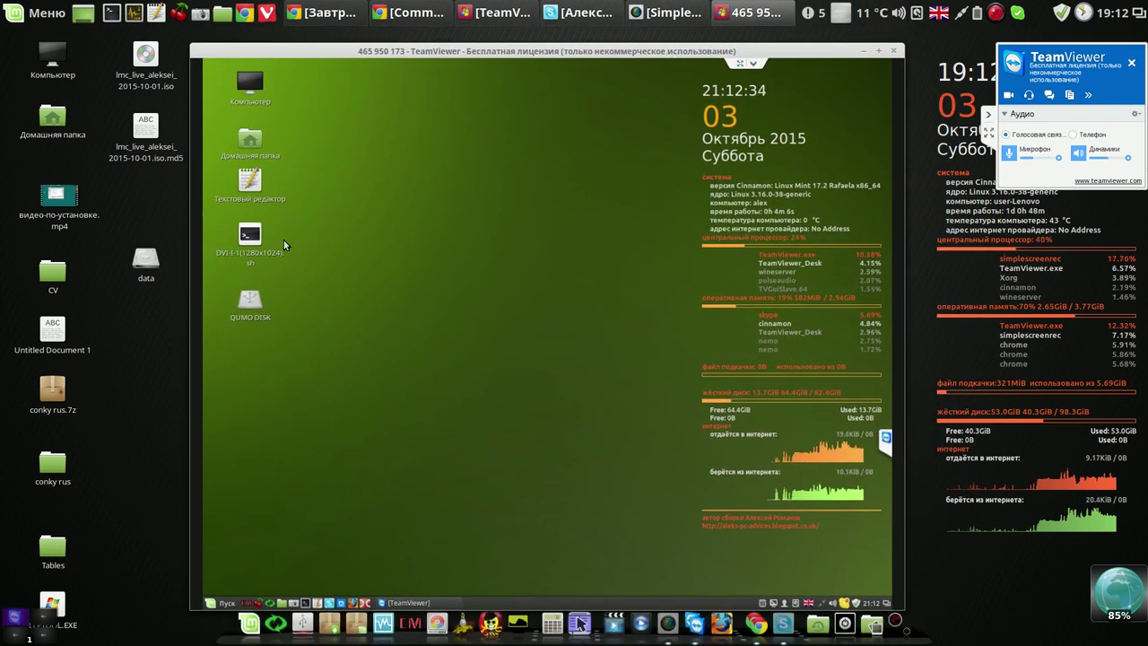
click(255, 239)
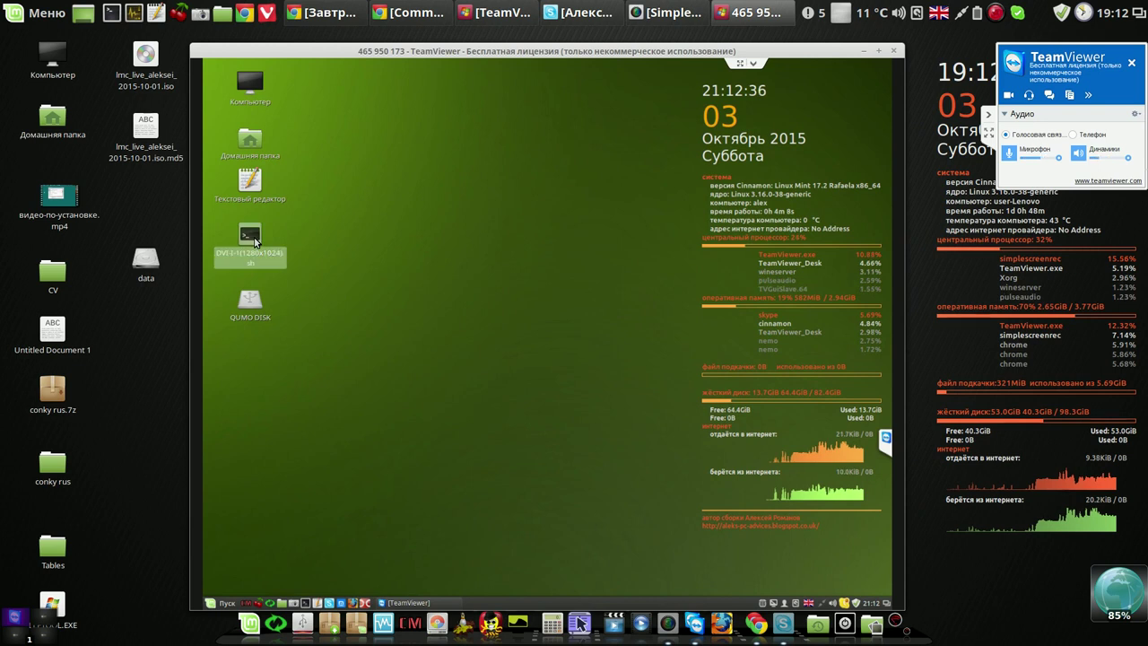
right_click(256, 241)
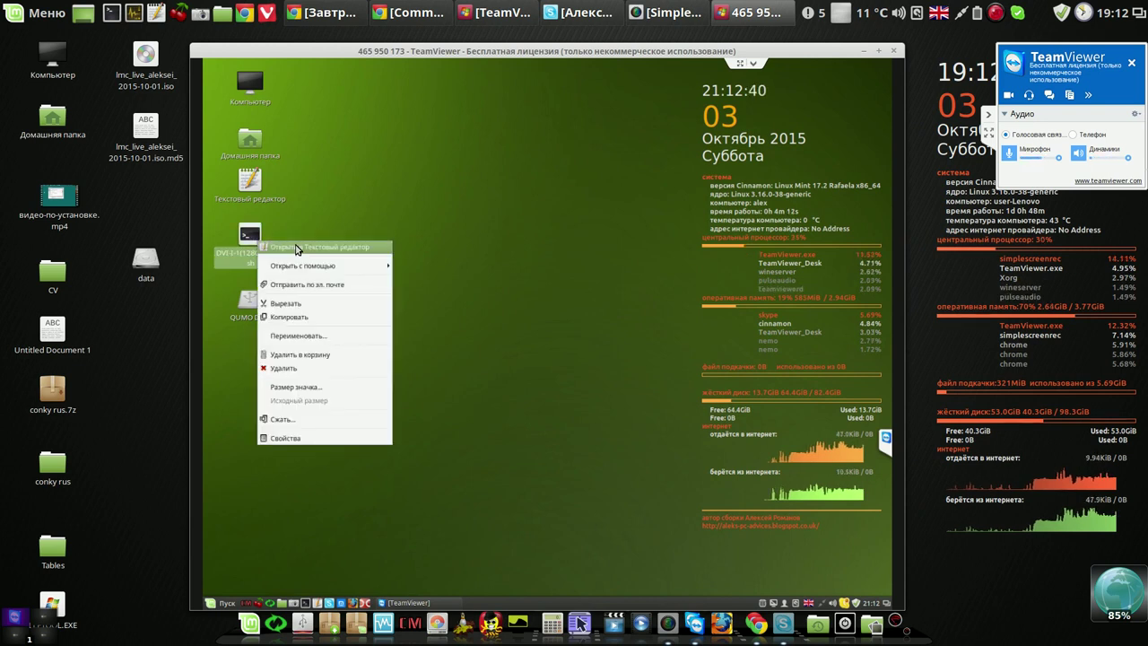
click(296, 245)
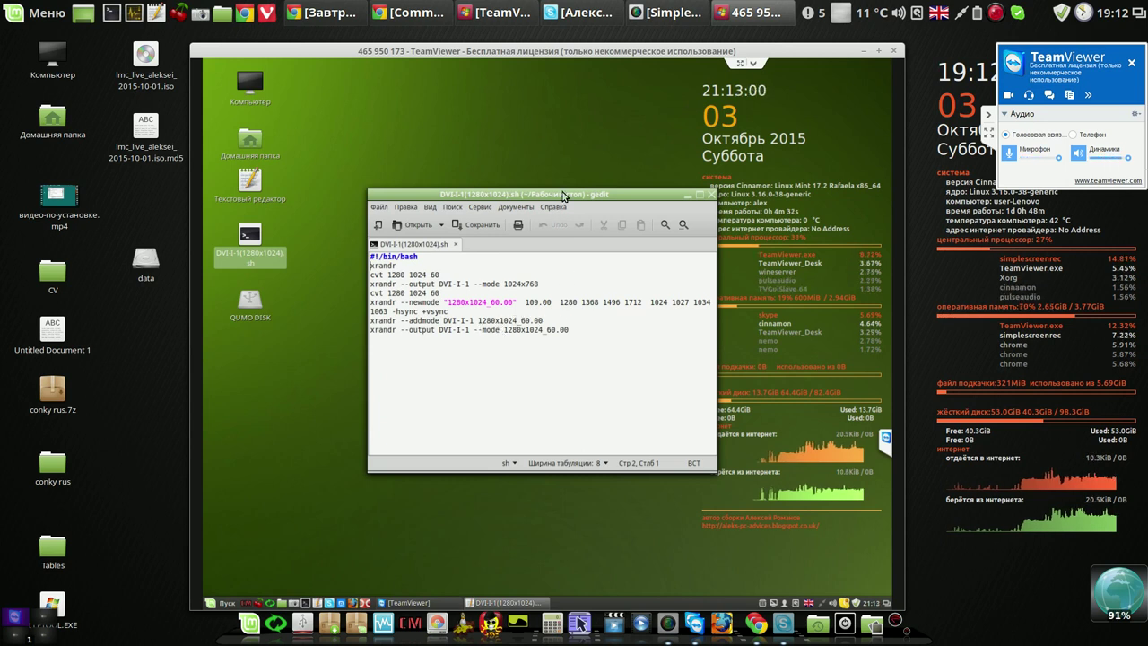
drag(565, 195, 494, 117)
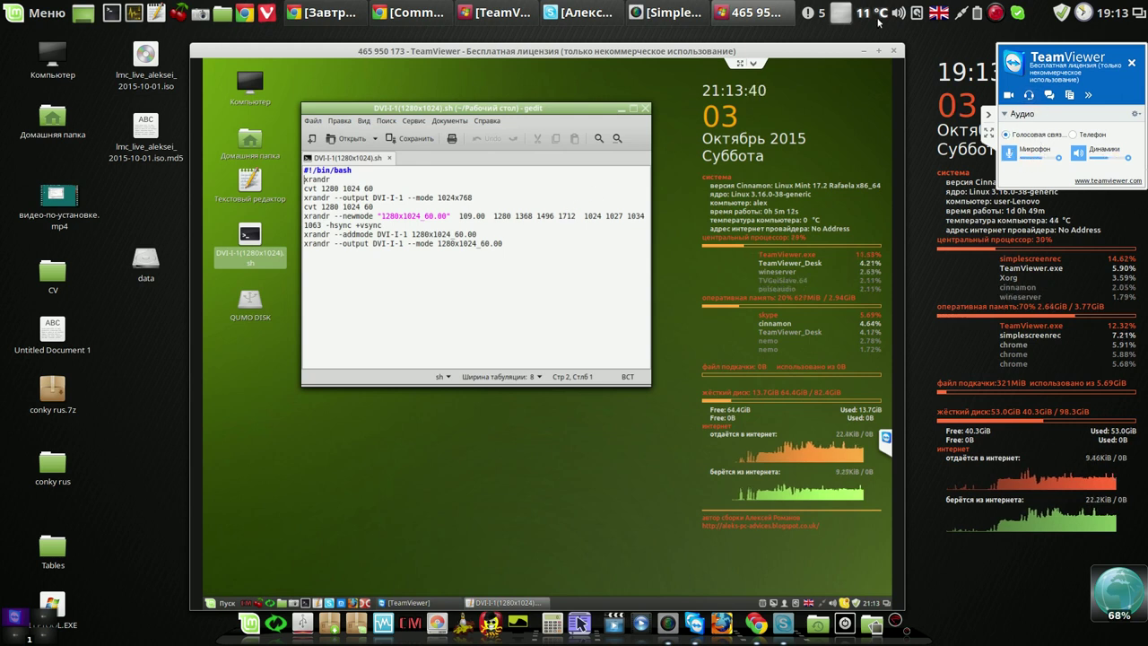
right_click(994, 18)
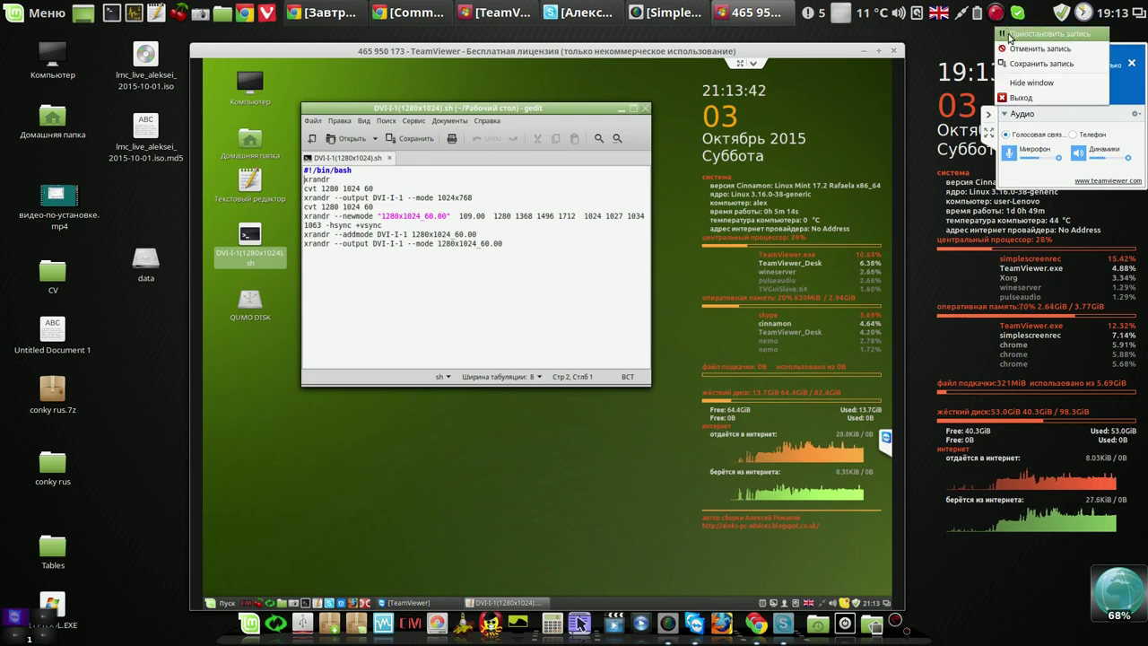